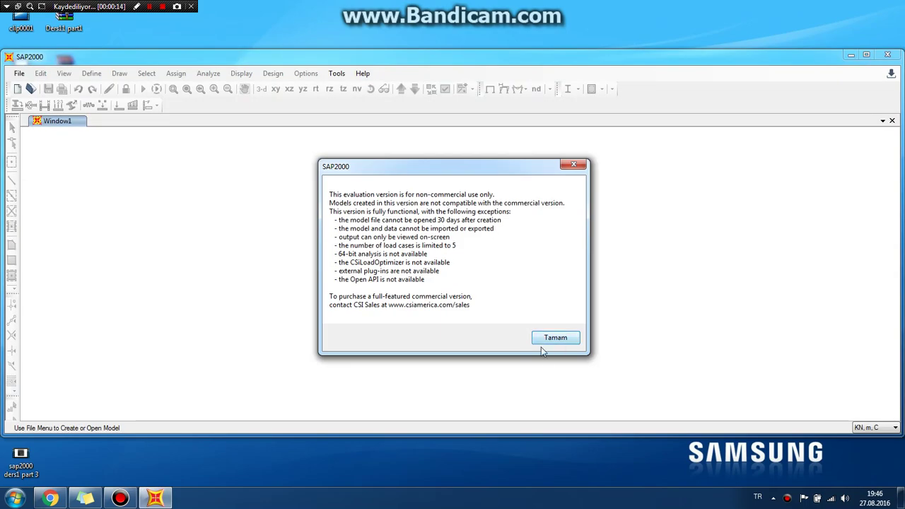
Step: Dismiss the evaluation notice, maximize the window, and open the existing model file 111 from the Documents library
left_click(544, 340)
left_click(866, 55)
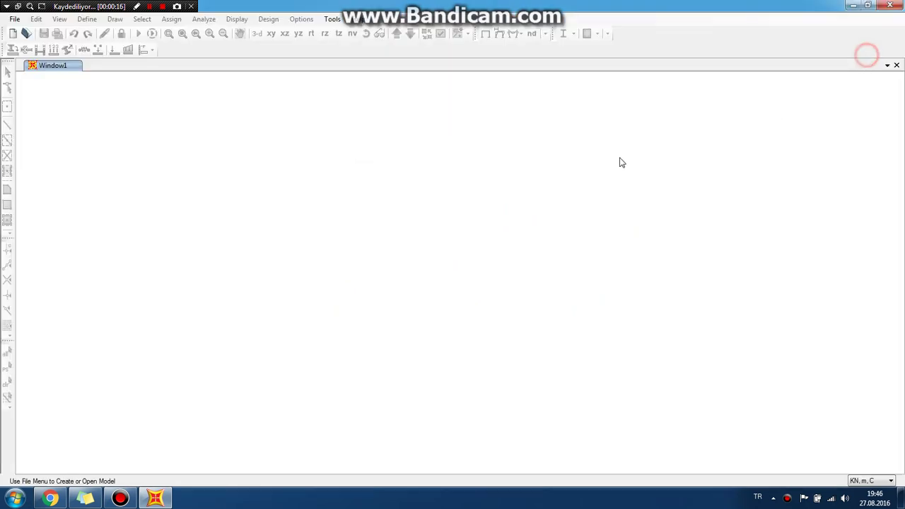
left_click(13, 20)
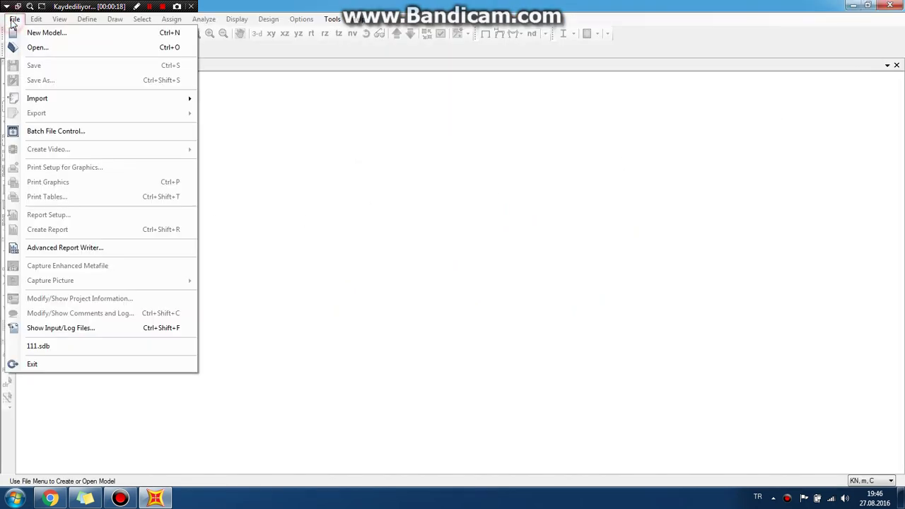
left_click(18, 44)
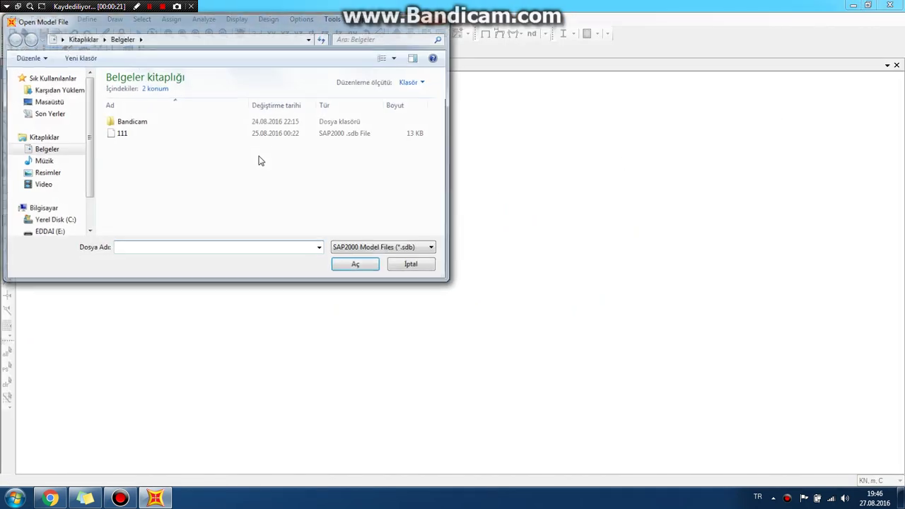
left_click(169, 133)
left_click(355, 263)
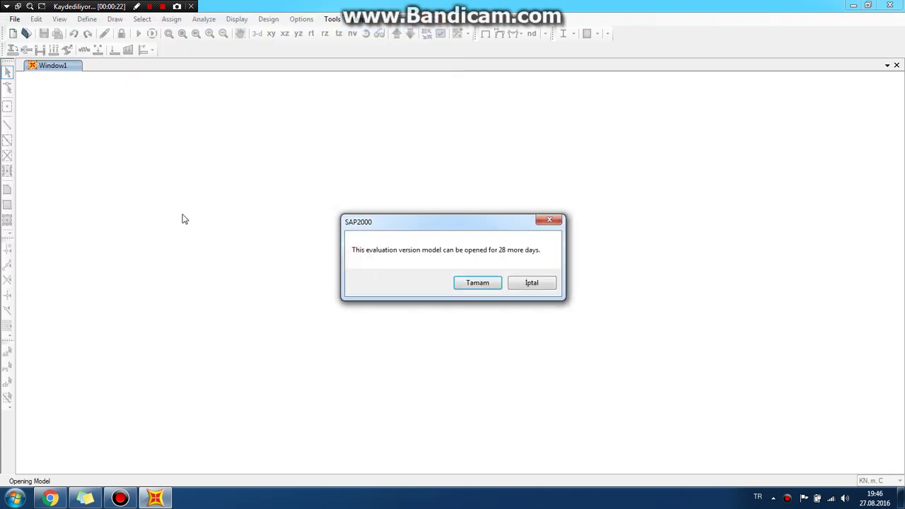
left_click(488, 276)
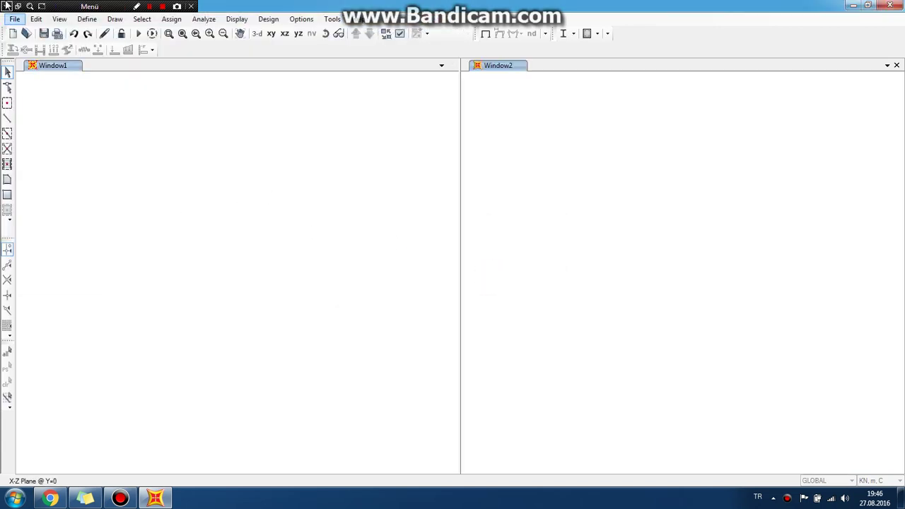
left_click(6, 7)
left_click(47, 19)
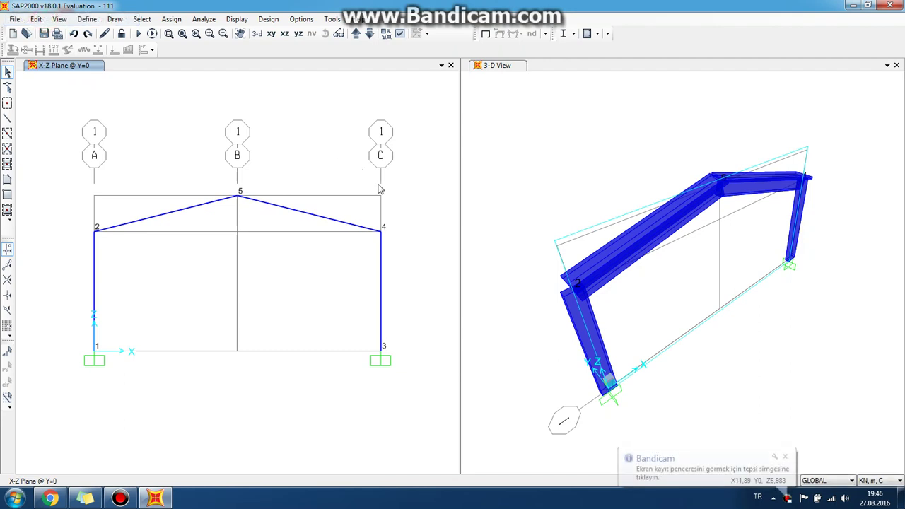
Step: Change the 3-D view's display from extruded sections to the Standard view type
left_click(509, 108)
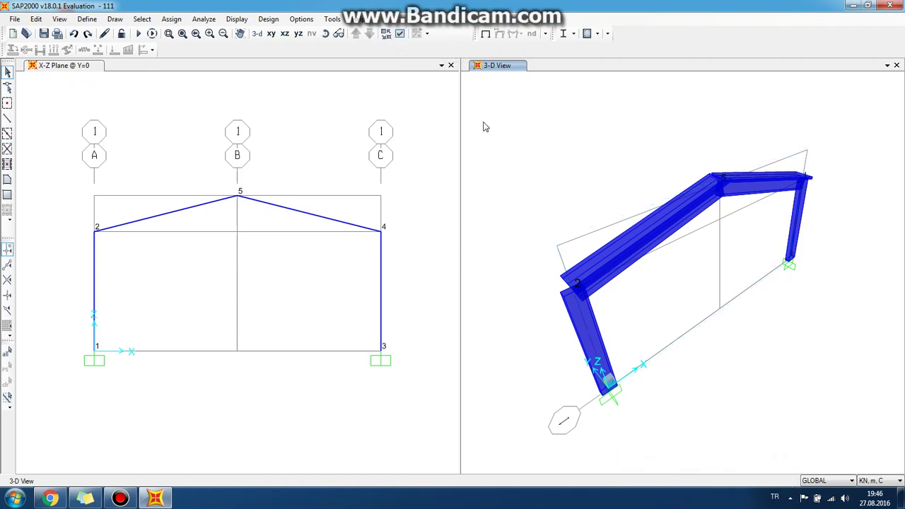
left_click(417, 112)
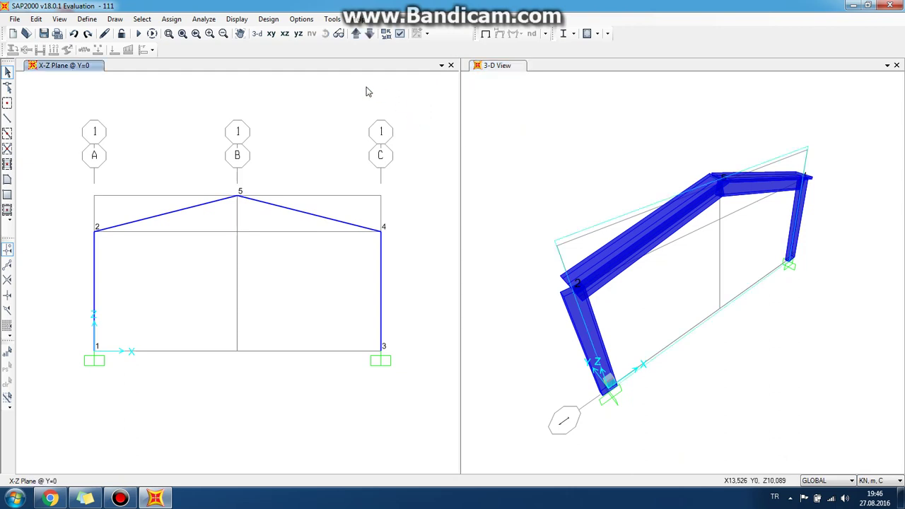
left_click(7, 295)
left_click(575, 129)
left_click(400, 33)
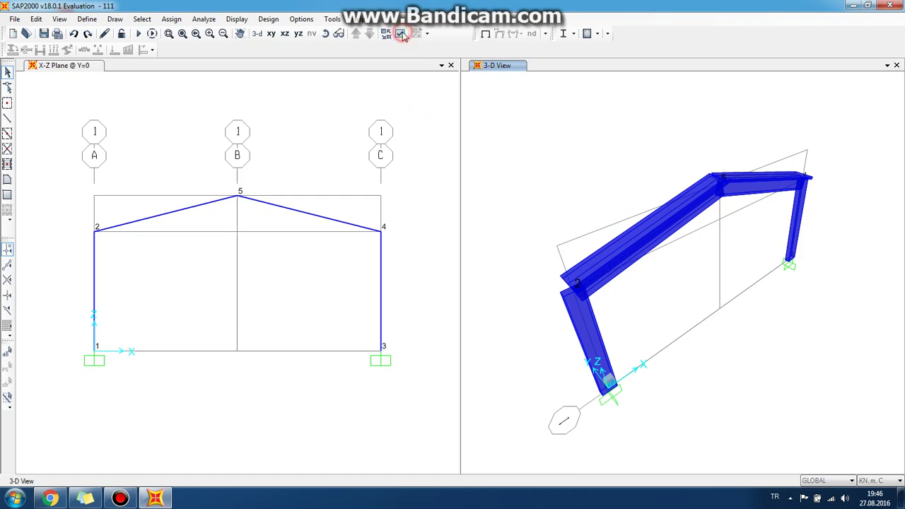
left_click(536, 320)
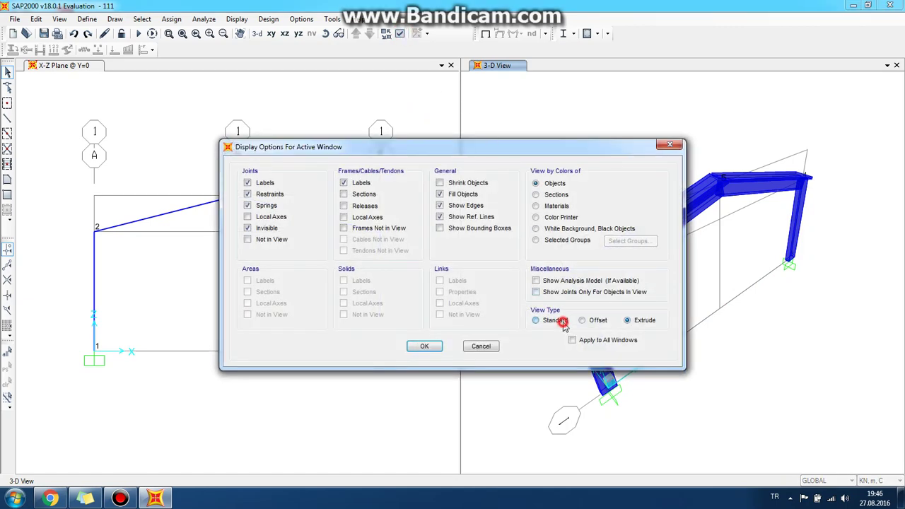
left_click(424, 346)
Step: Turn off the frame labels in the 3-D view
left_click(398, 91)
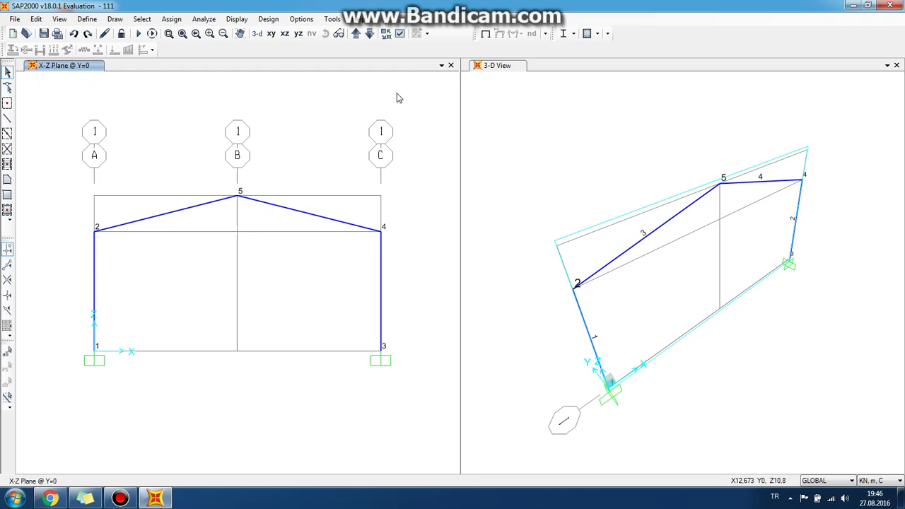
left_click(568, 111)
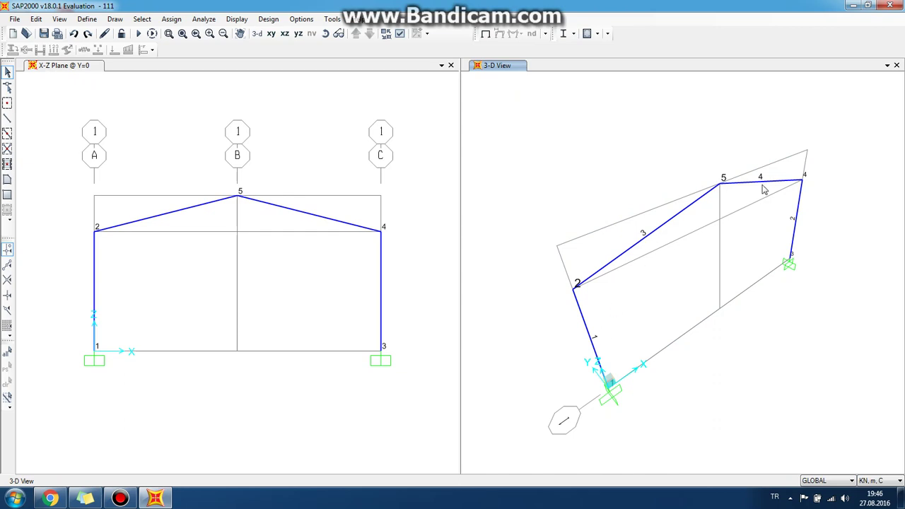
left_click(578, 136)
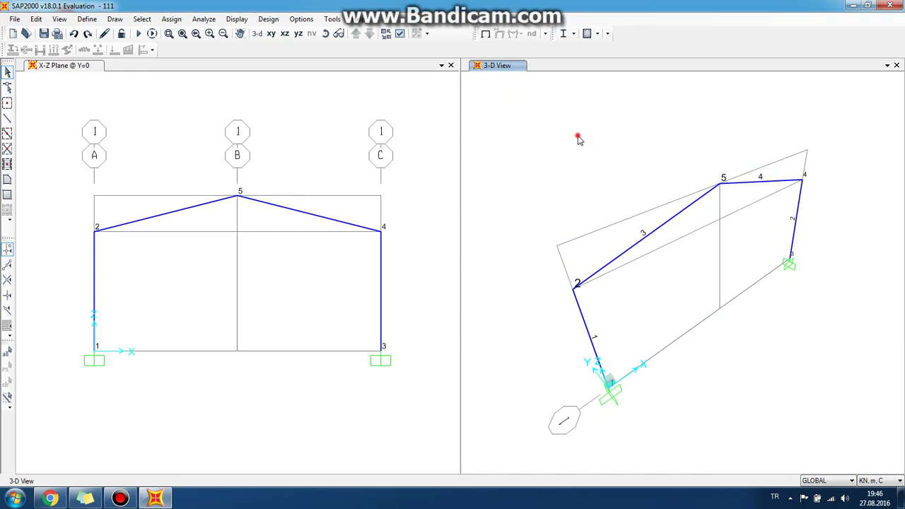
left_click(387, 35)
left_click(361, 182)
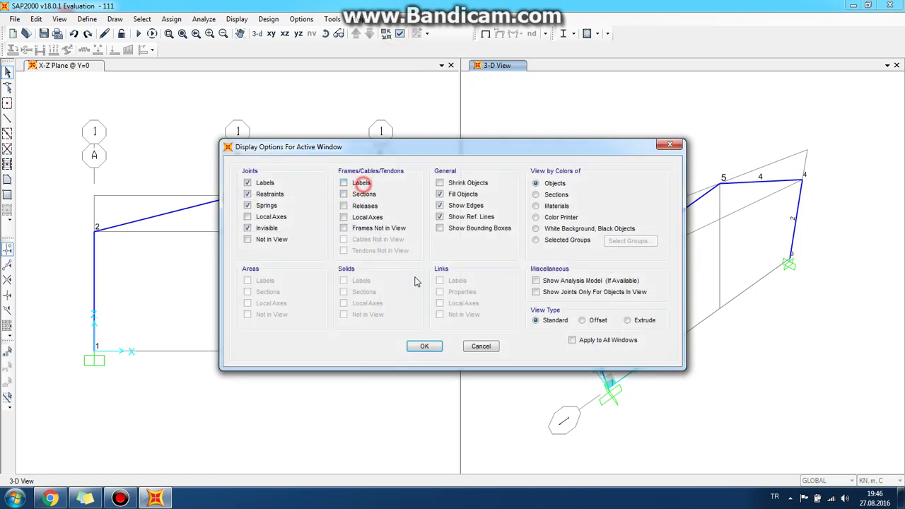
left_click(424, 346)
left_click(848, 198)
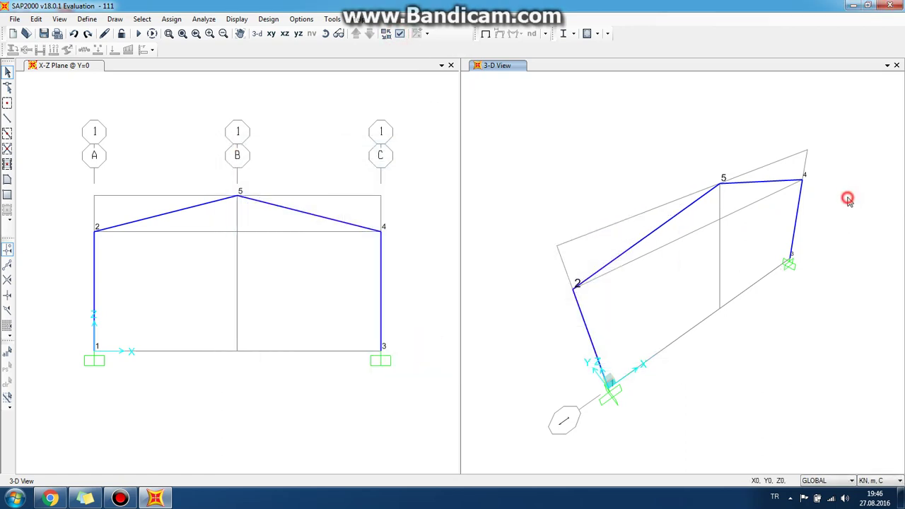
Step: Turn off the joint labels in the X-Z plane view
left_click(290, 114)
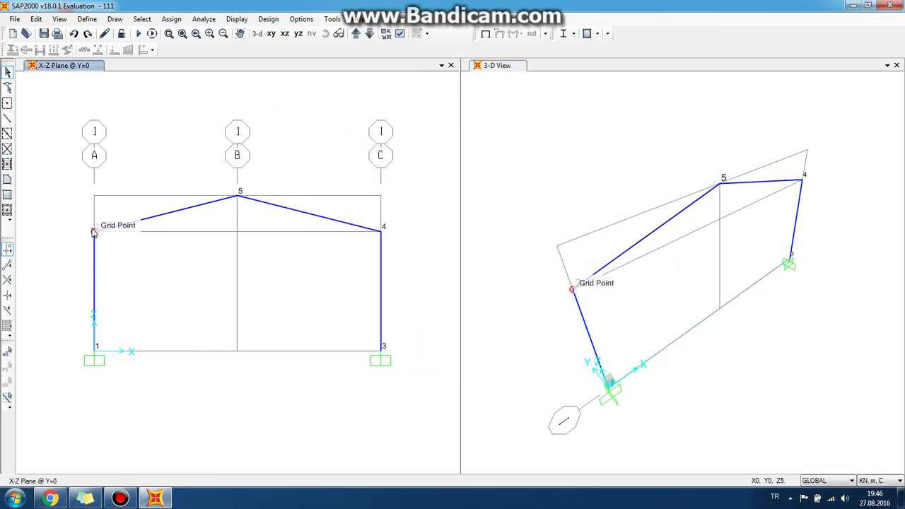
left_click(387, 34)
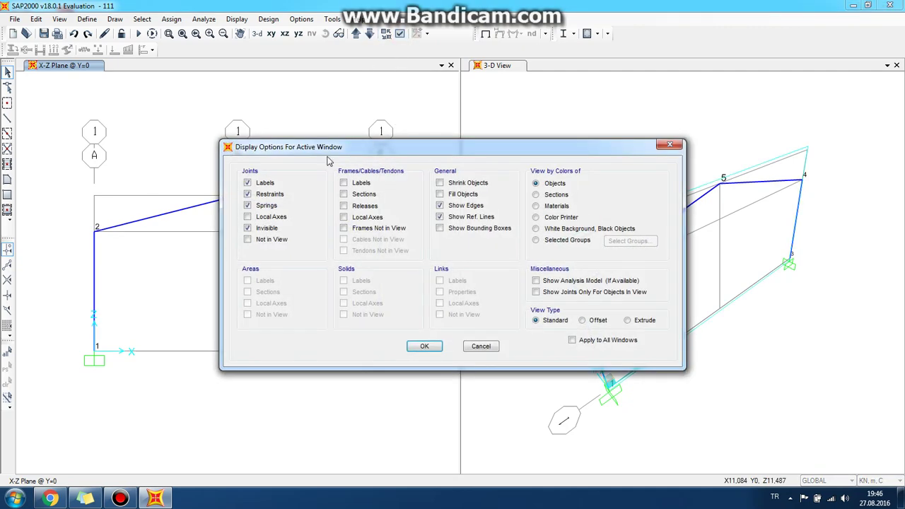
left_click(258, 185)
left_click(433, 345)
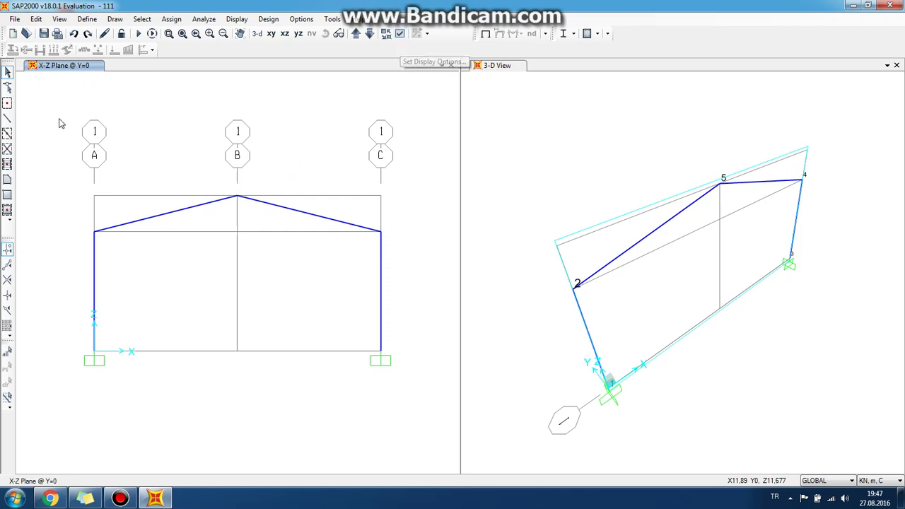
Step: Turn on both the joint labels and the frame labels in the X-Z plane view
left_click(400, 33)
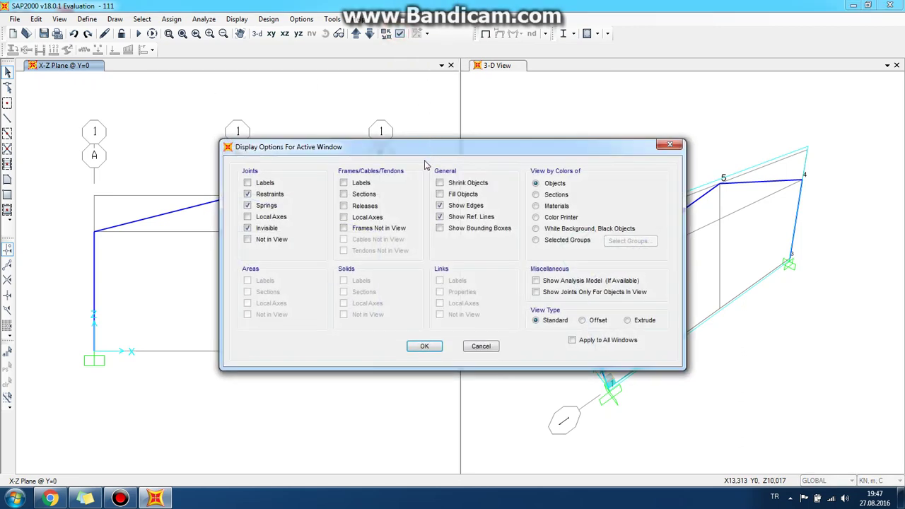
left_click(360, 182)
left_click(264, 182)
left_click(424, 345)
Step: Turn off the joint labels in the 3-D view and make the X-Z plane view active
left_click(575, 166)
left_click(399, 33)
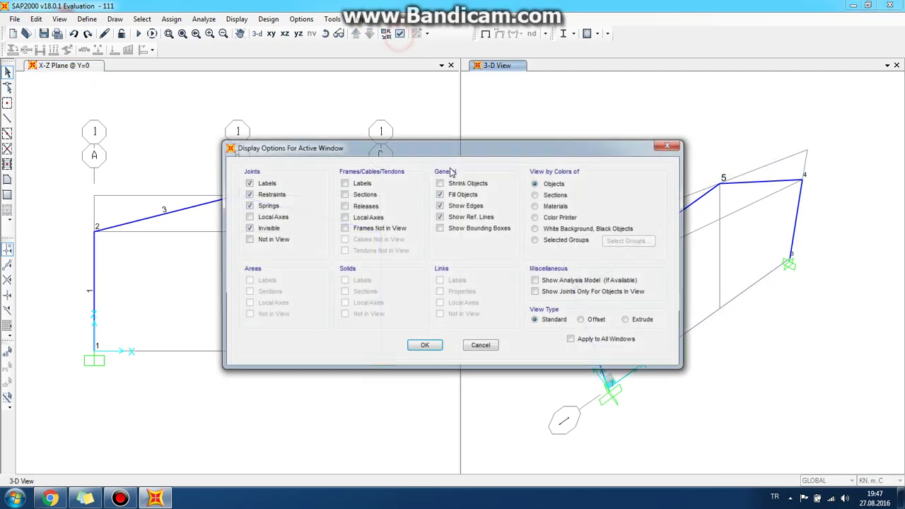
left_click(266, 183)
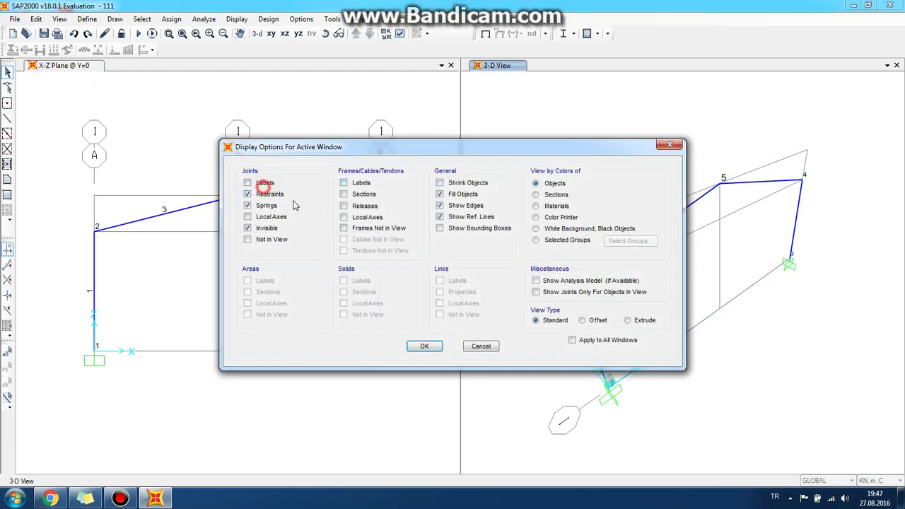
left_click(424, 345)
left_click(354, 101)
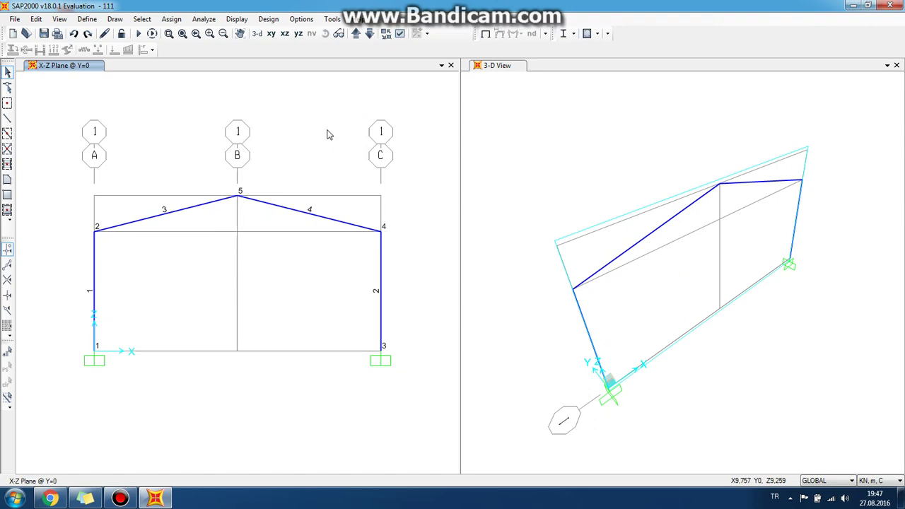
Step: Open the load pattern definitions and go to the DEAD pattern's self-weight multiplier
left_click(87, 19)
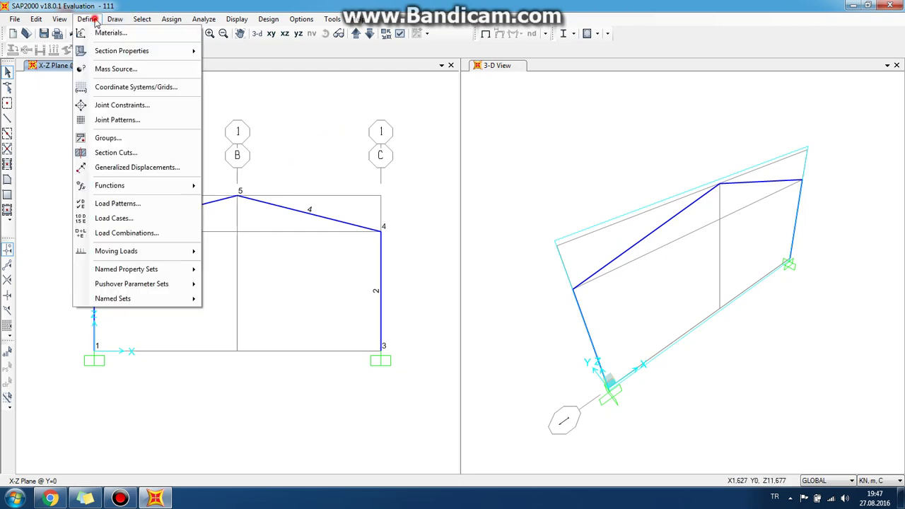
left_click(121, 207)
left_click(274, 227)
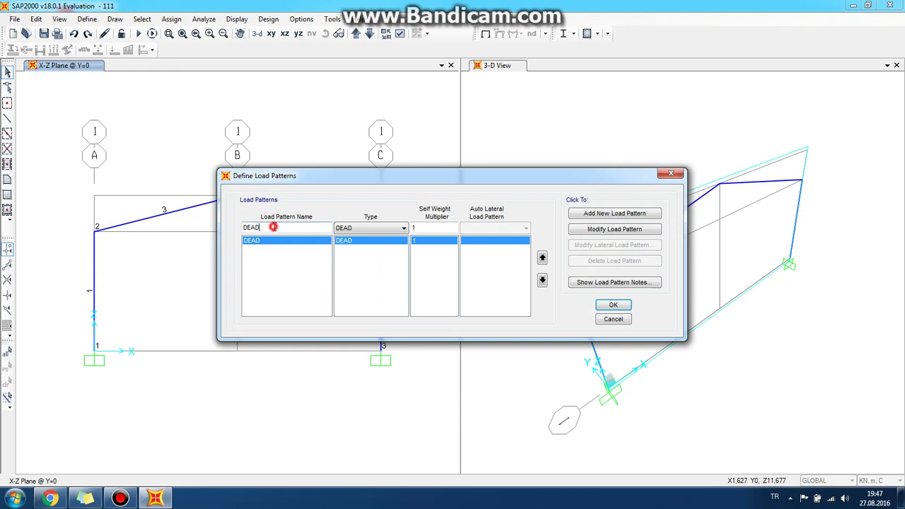
left_click(427, 227)
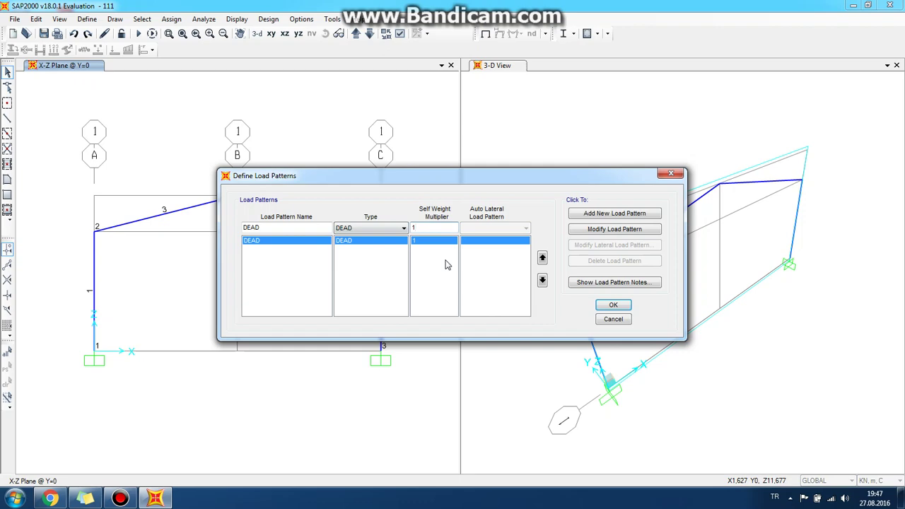
Step: Switch to Chrome, read the CSI Knowledge Base article on the self-weight multiplier, and return to SAP2000
left_click(50, 498)
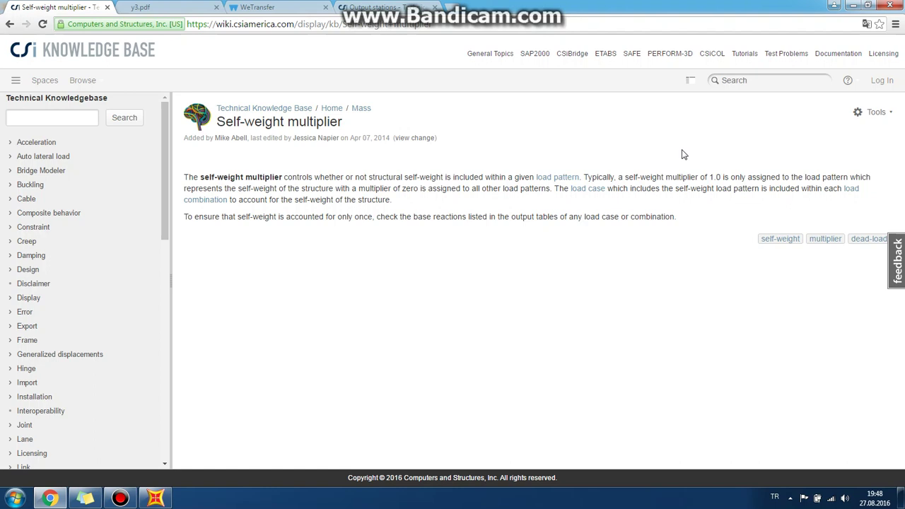
left_click_drag(723, 178, 697, 178)
left_click(714, 185)
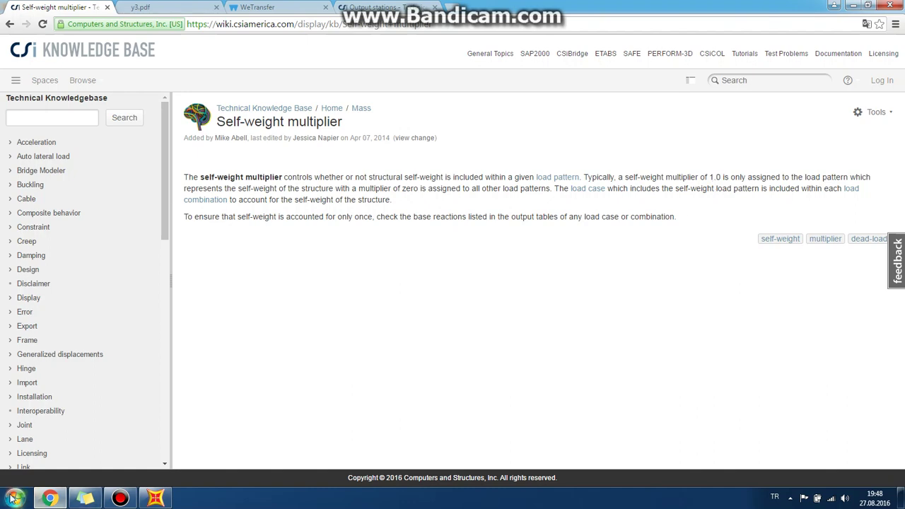
left_click(50, 498)
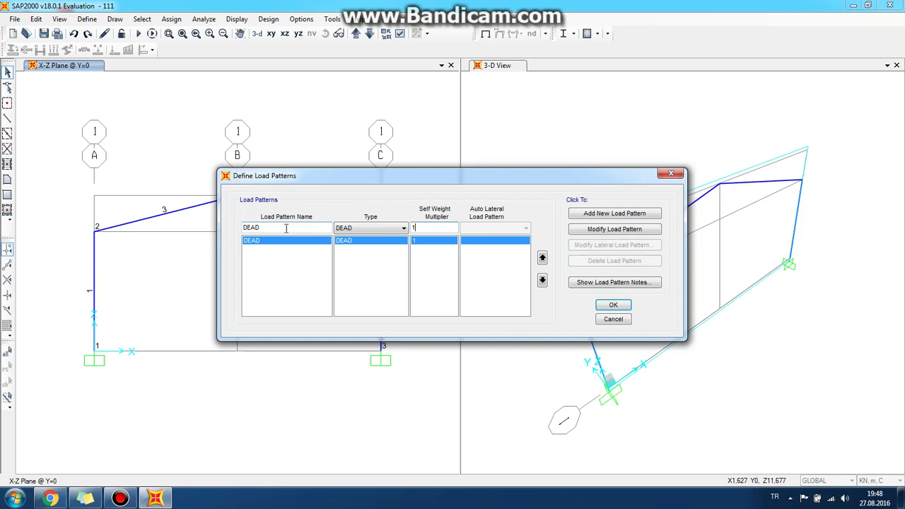
Step: Set the DEAD load pattern's self-weight multiplier to 0 and apply the modification
left_click(265, 228)
left_click(451, 226)
key("BackSpace")
type("0")
left_click(622, 230)
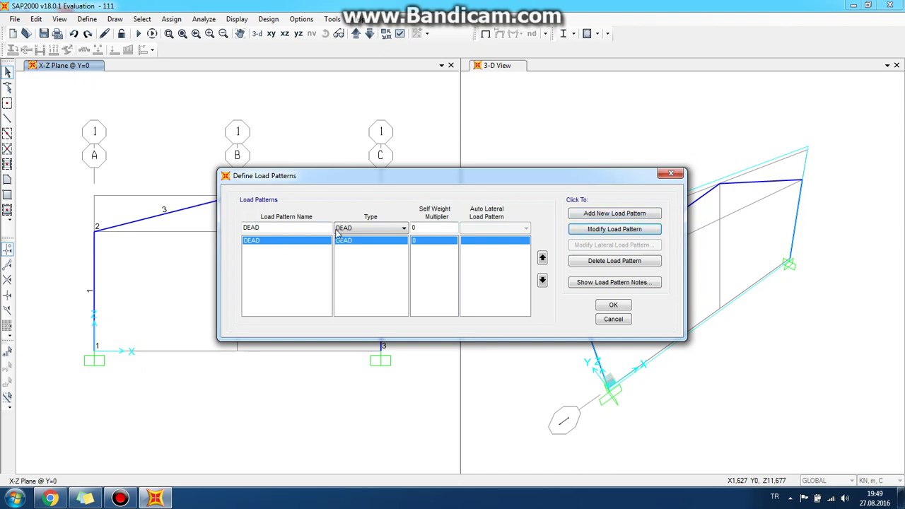
Step: Add a load pattern named WIND with type WIND, self-weight multiplier 0 and auto lateral load pattern None
double_click(289, 227)
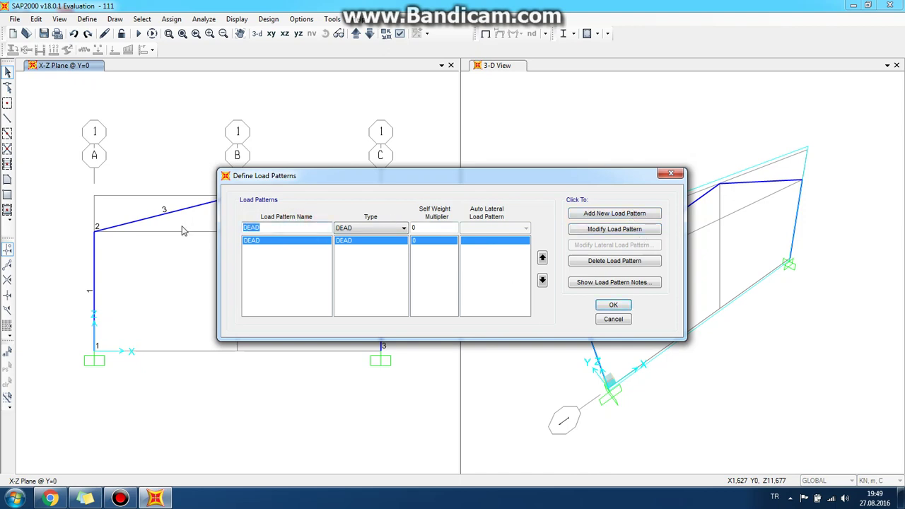
type("wi")
left_click(376, 232)
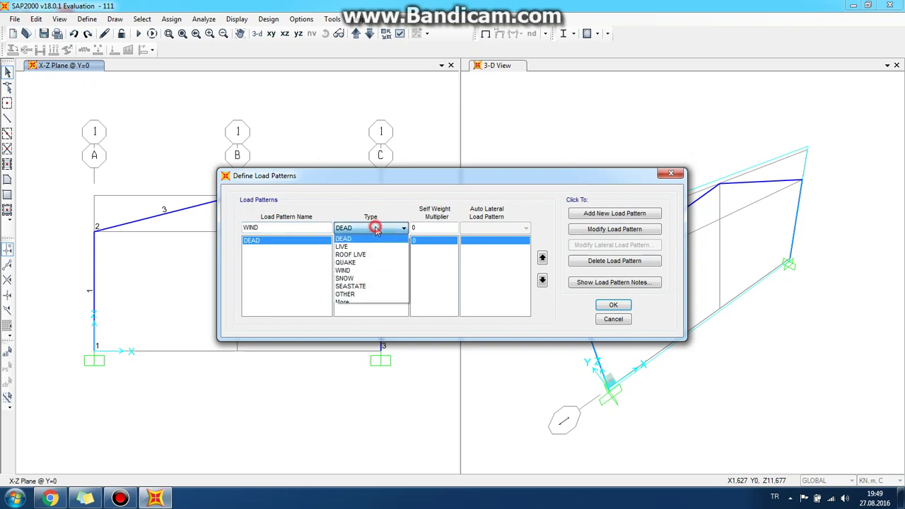
left_click(355, 271)
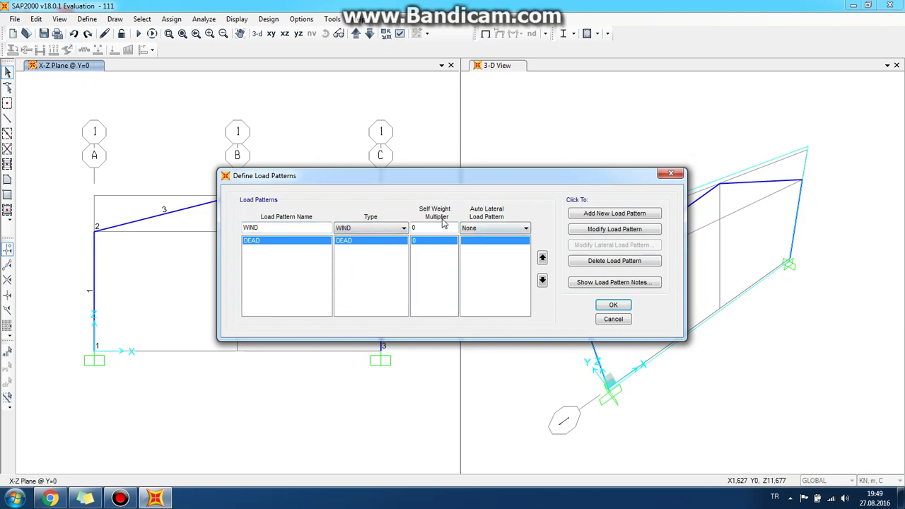
left_click(524, 229)
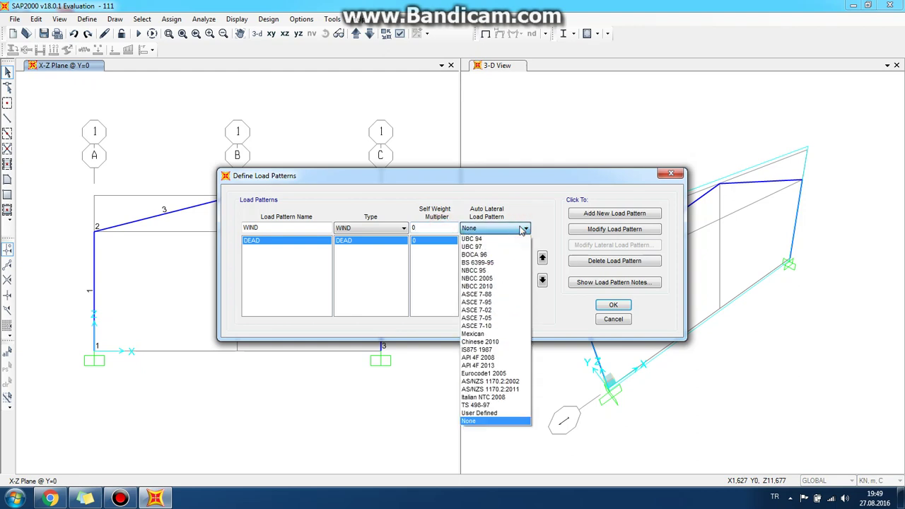
left_click(492, 422)
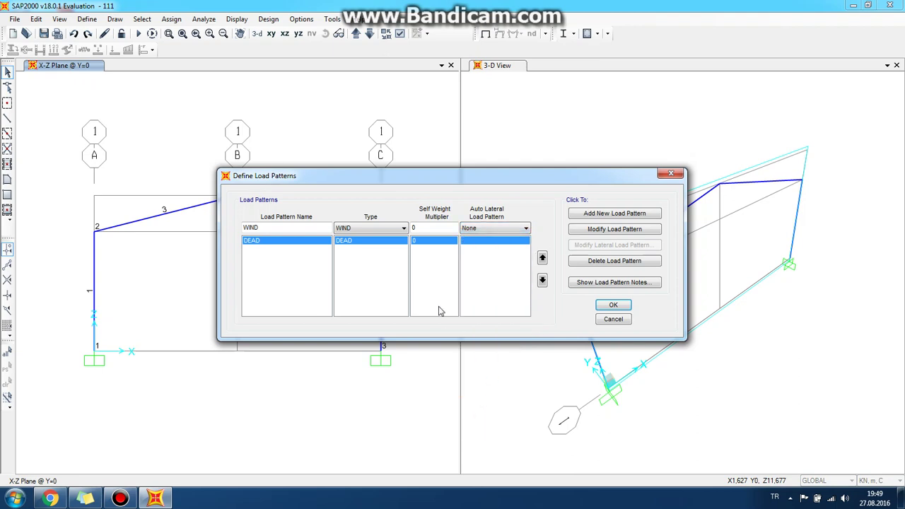
left_click(613, 215)
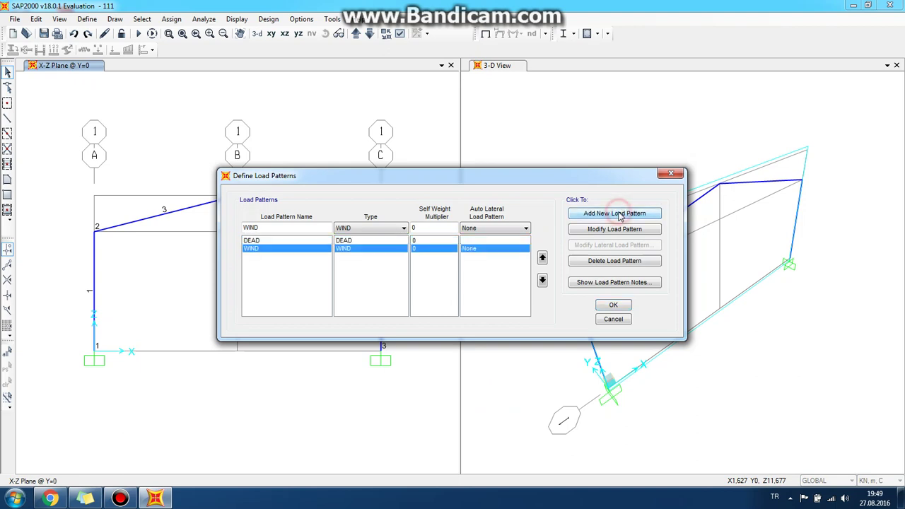
Step: Add a load pattern named QUAKE with type QUAKE, self-weight multiplier 0 and auto lateral load pattern None, and accept the definitions
double_click(283, 226)
type("QUAKE")
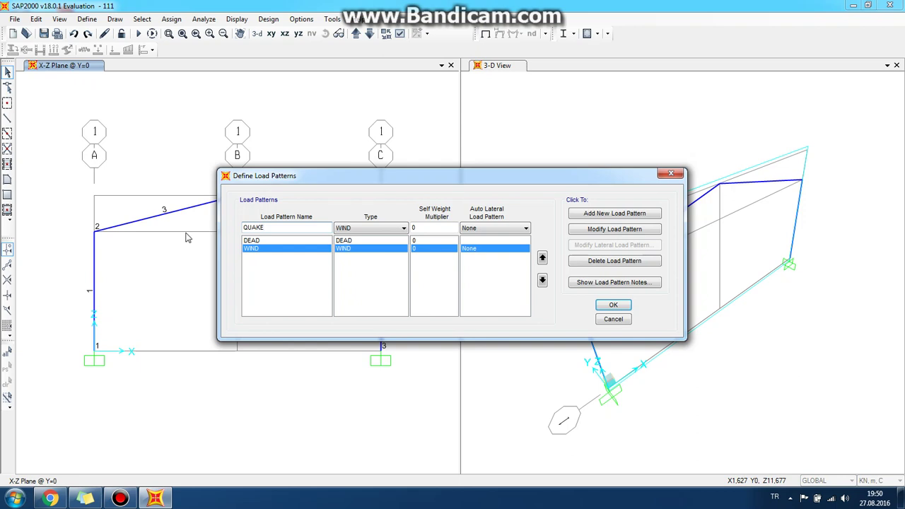
left_click(371, 228)
left_click(364, 264)
left_click(371, 227)
left_click(356, 262)
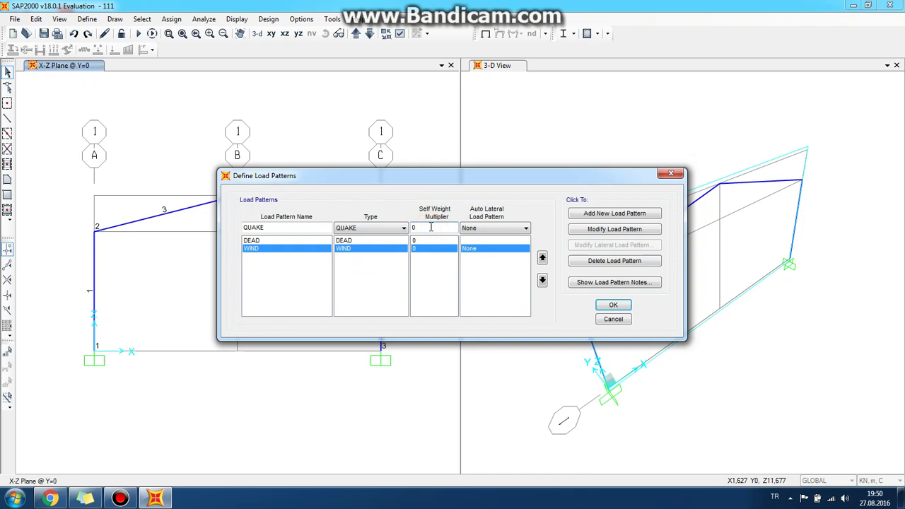
left_click(508, 229)
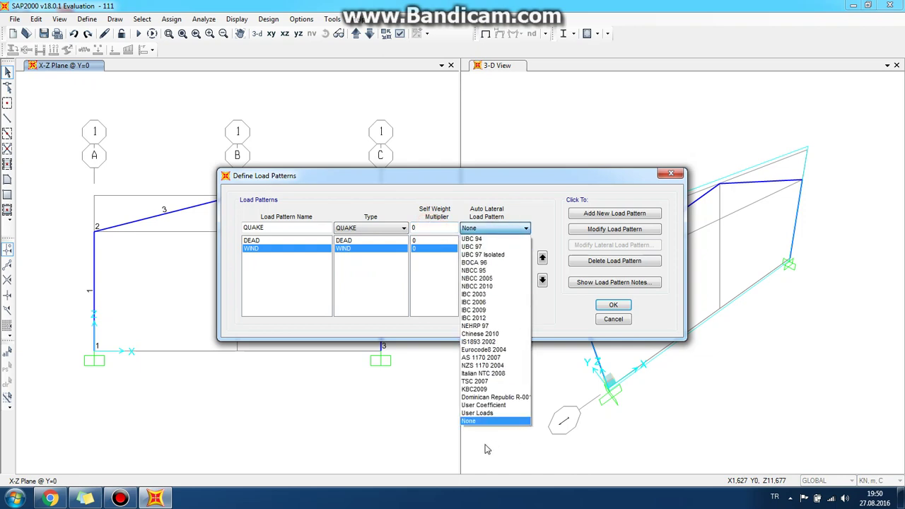
left_click(472, 421)
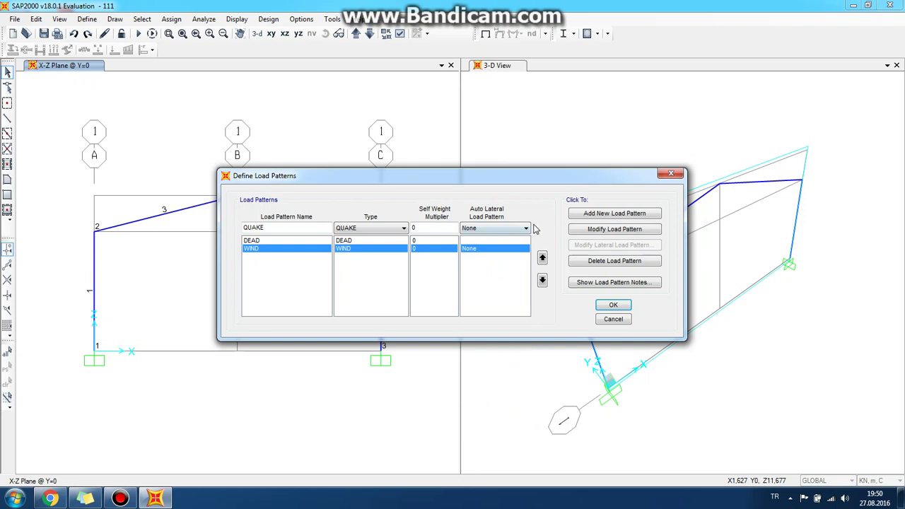
left_click(607, 214)
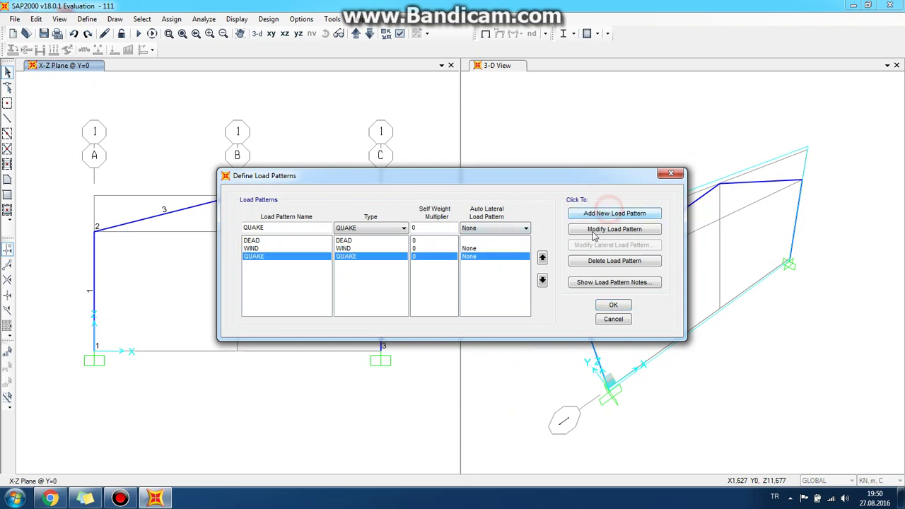
left_click(613, 305)
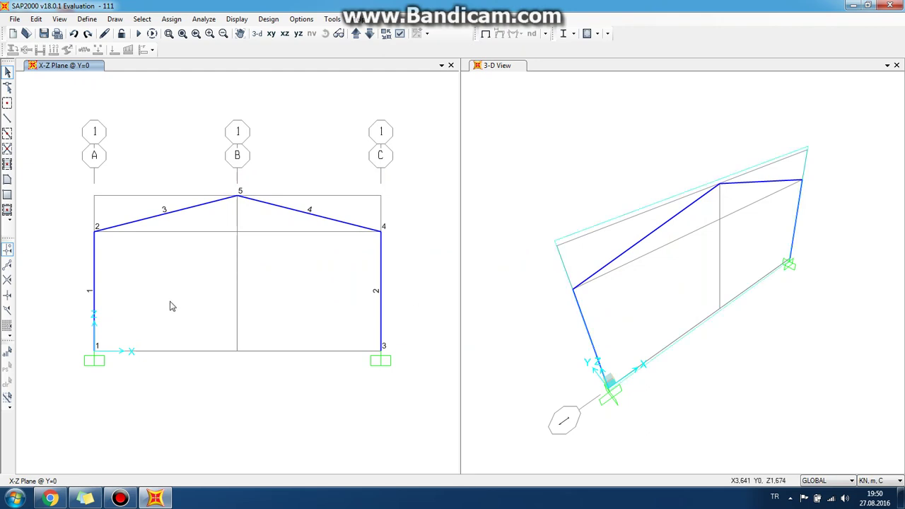
Step: Select the two sloping roof members, frames 3 and 4, in the X-Z plane view
left_click(144, 289)
left_click(189, 207)
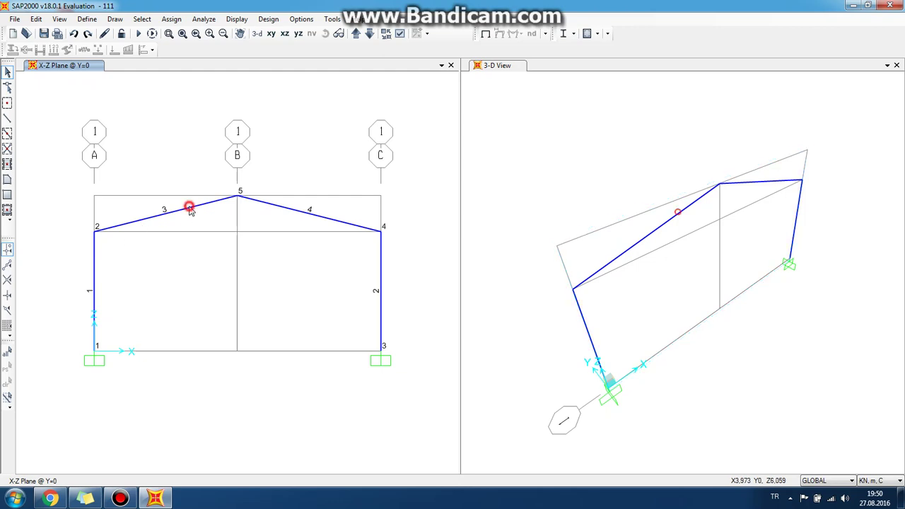
left_click(319, 215)
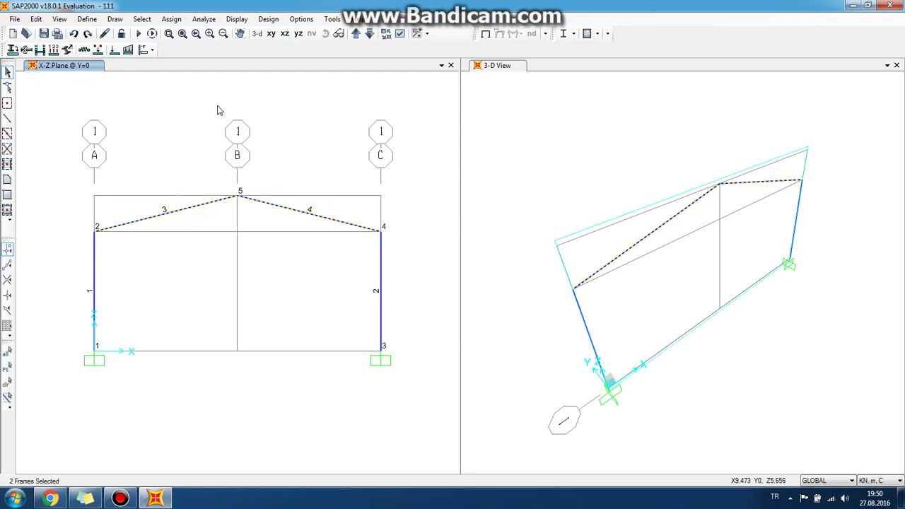
Step: Hide and restore the Assign Line tools, and briefly show the Assign Area tools before hiding them again
right_click(198, 54)
left_click(244, 83)
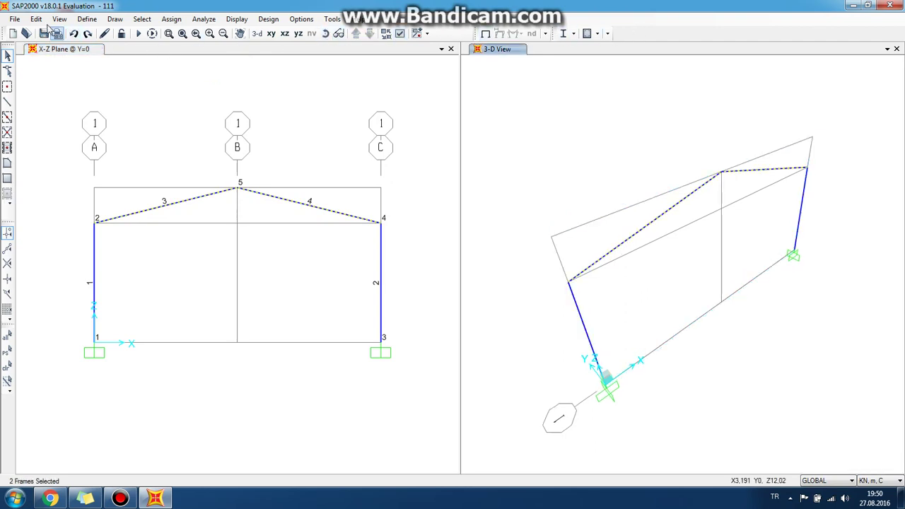
right_click(638, 36)
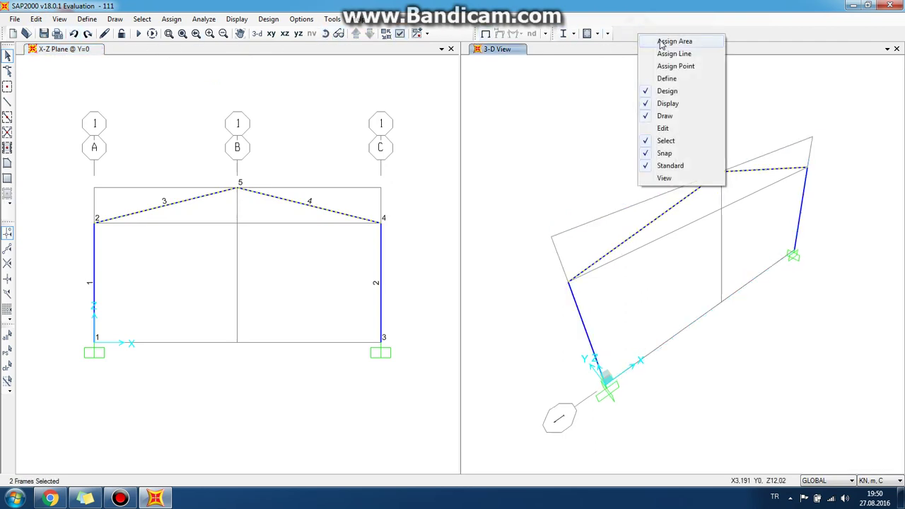
left_click(680, 57)
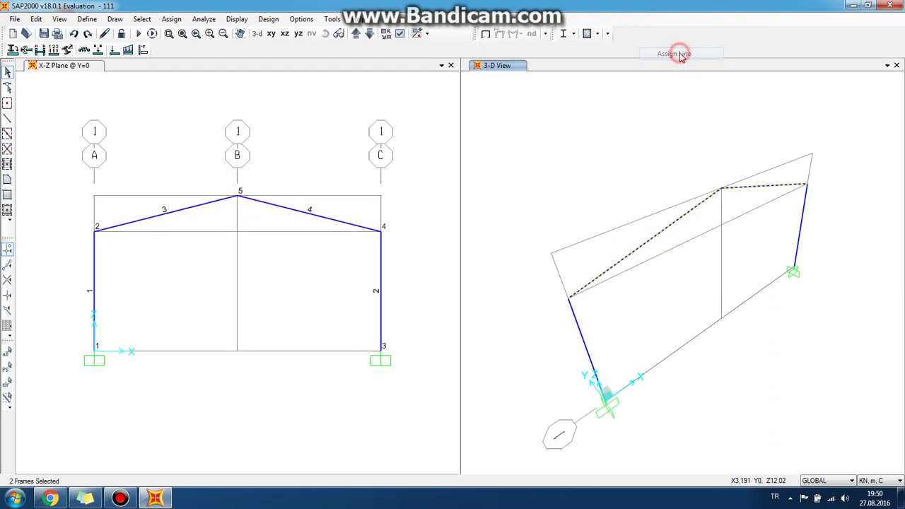
right_click(250, 54)
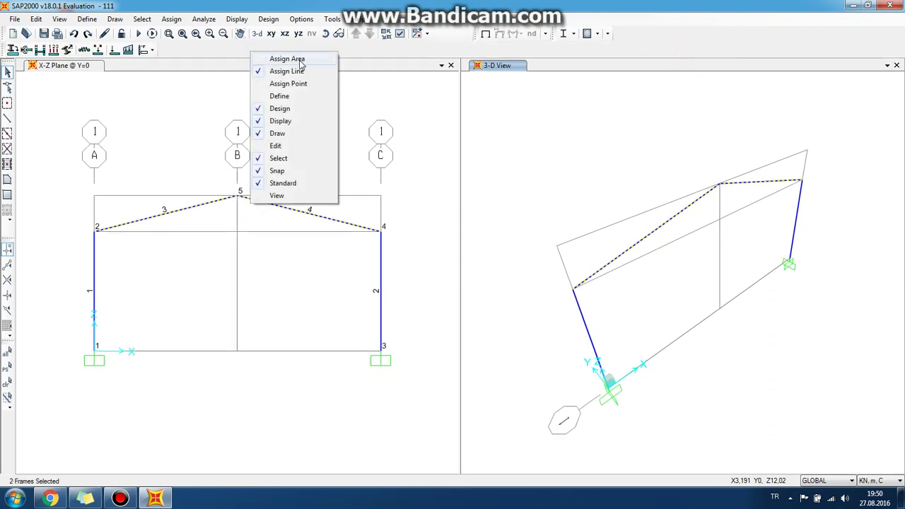
left_click(300, 63)
right_click(292, 56)
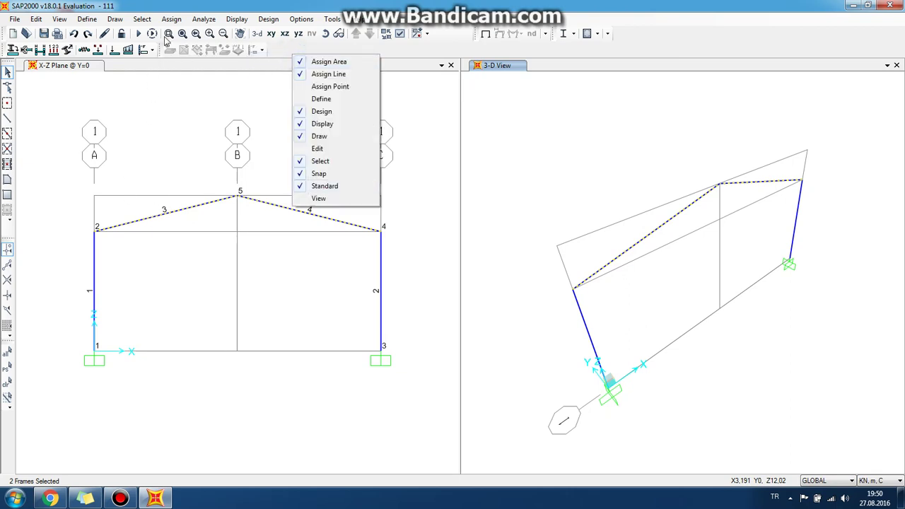
left_click(338, 62)
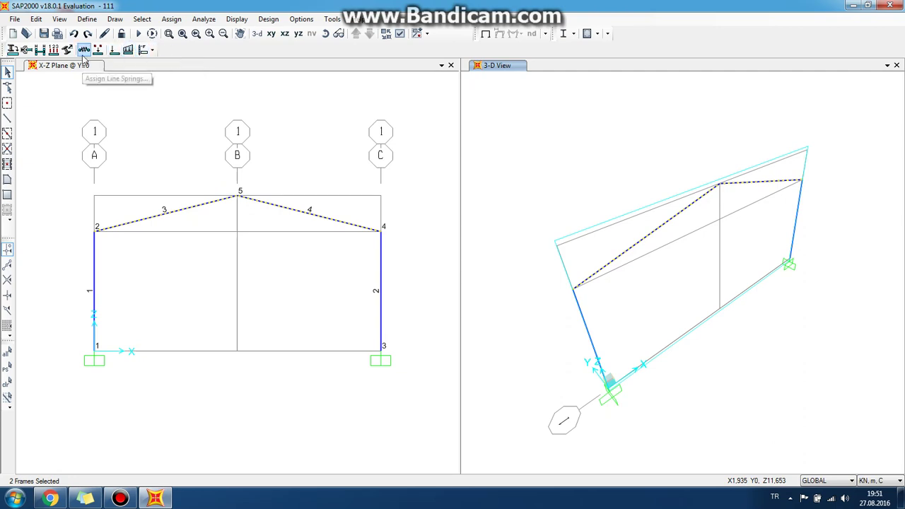
Step: Assign a uniform distributed force of 25 kN/m to the selected roof members for DEAD, in the GLOBAL Gravity direction, replacing existing loads
left_click(127, 50)
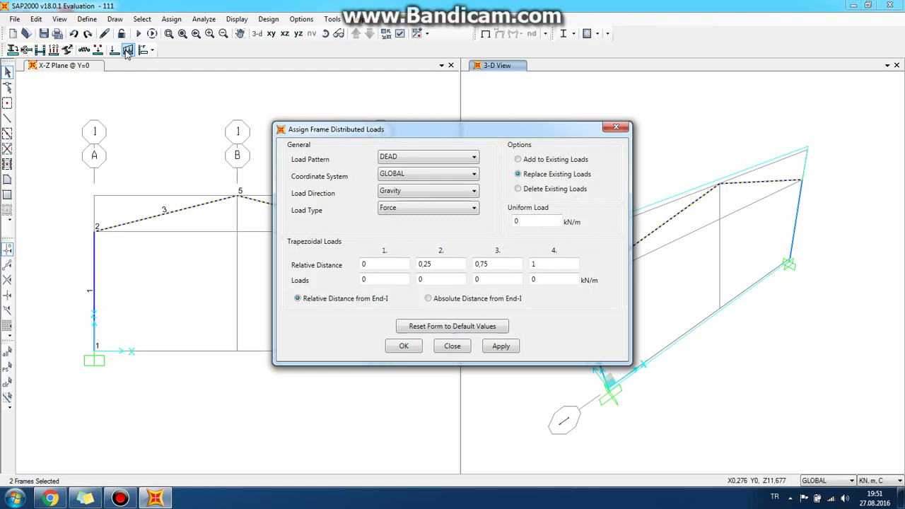
left_click(474, 158)
left_click(475, 158)
left_click(473, 176)
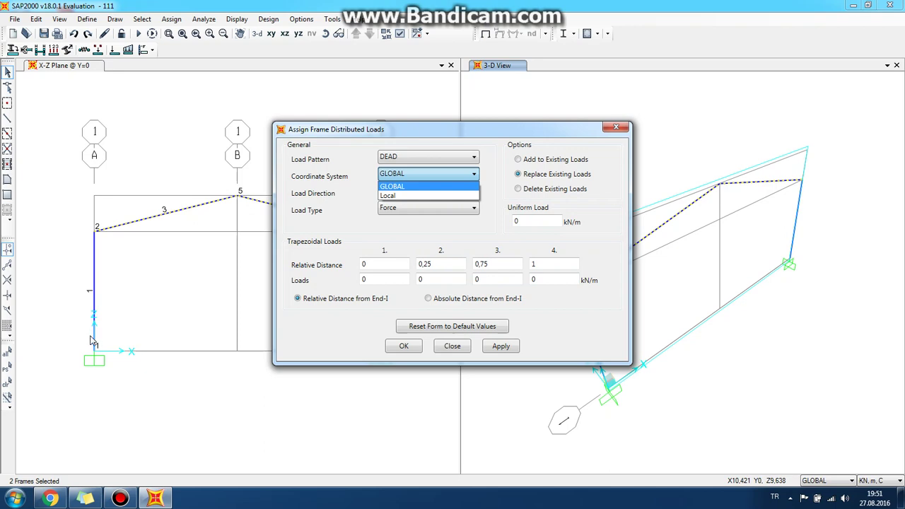
left_click(363, 145)
left_click(410, 192)
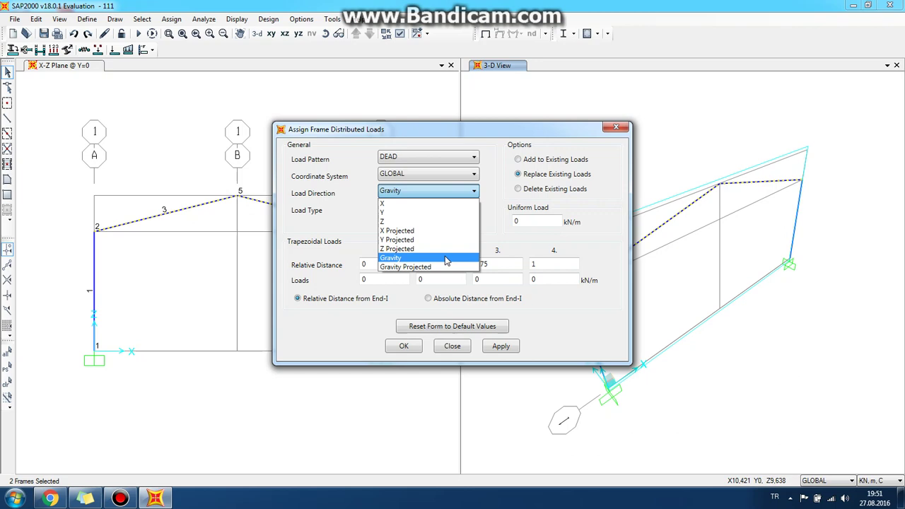
left_click(417, 258)
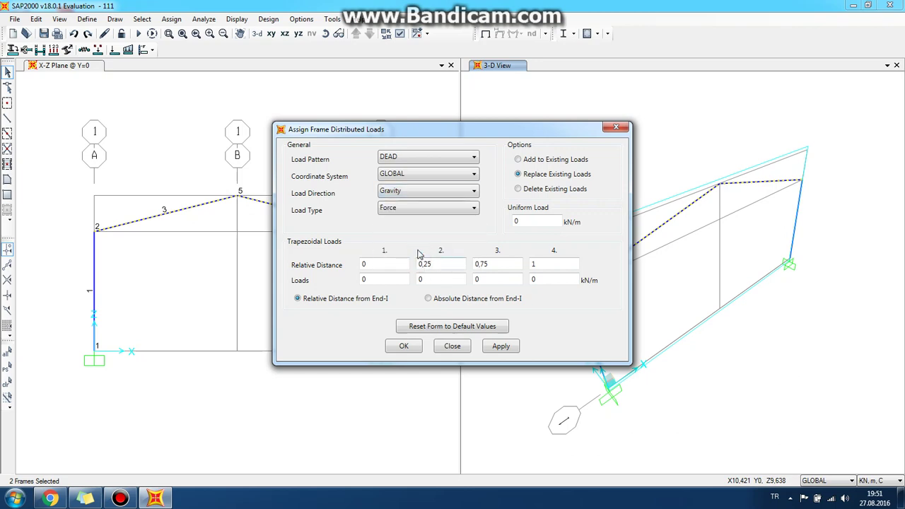
double_click(531, 222)
type("25")
left_click(404, 346)
left_click(627, 146)
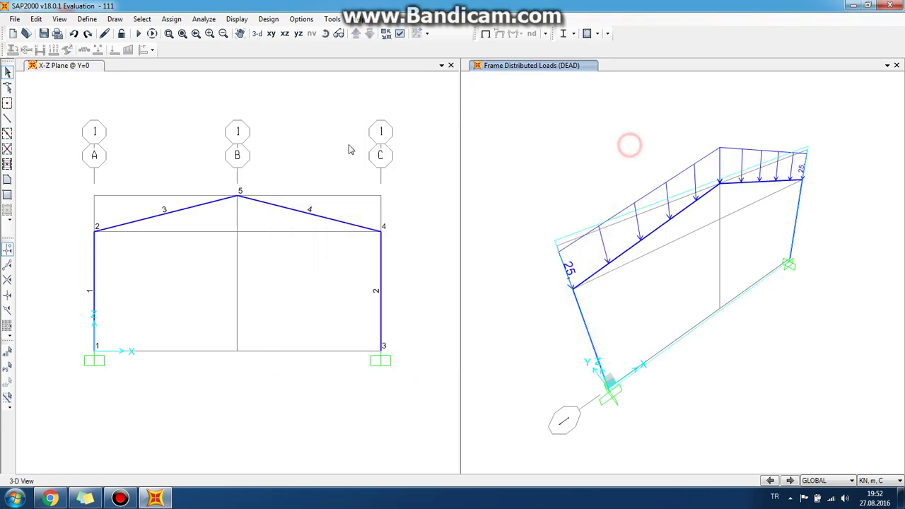
Step: Reassign the 25 kN/m DEAD gravity load to frames 3 and 4 from the X-Z plane view to display it there
left_click(337, 145)
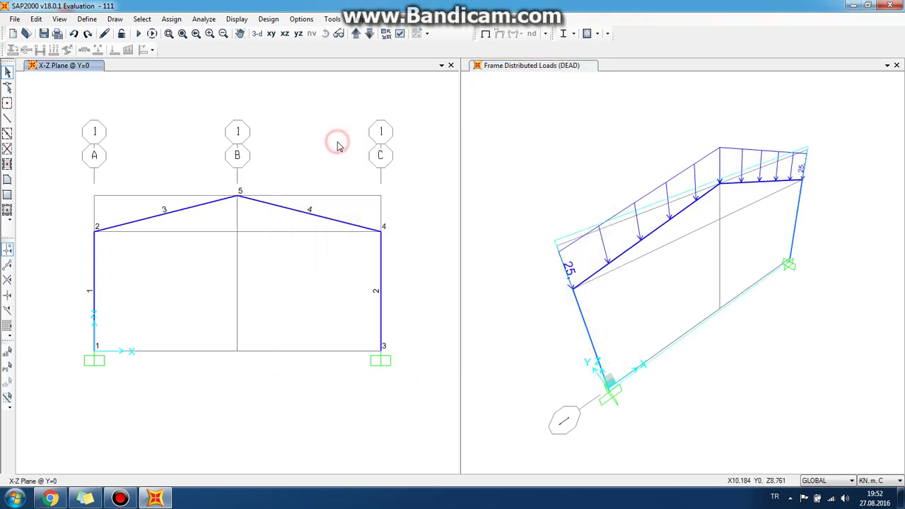
left_click(281, 211)
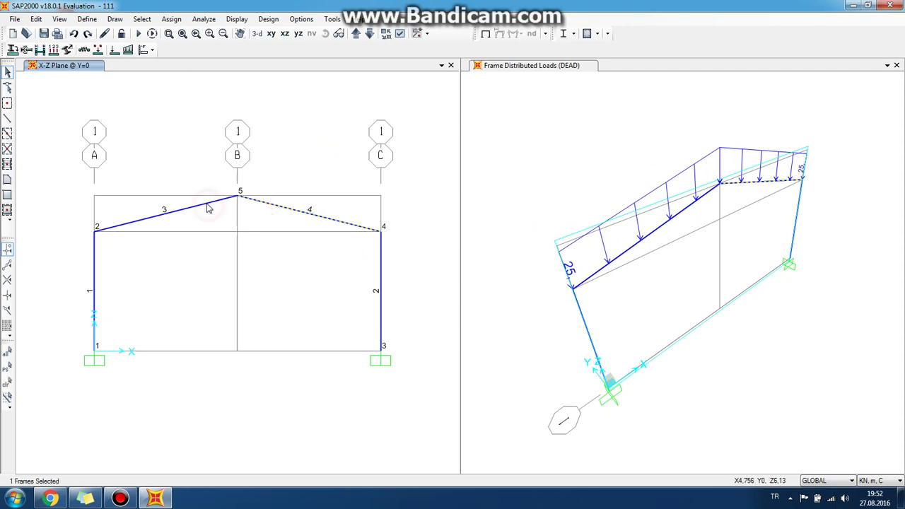
left_click(210, 202)
left_click(128, 49)
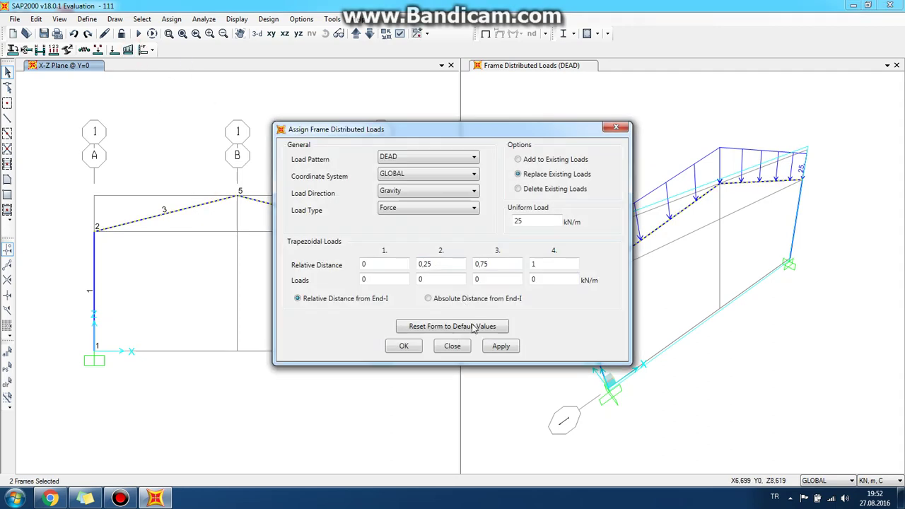
left_click(403, 345)
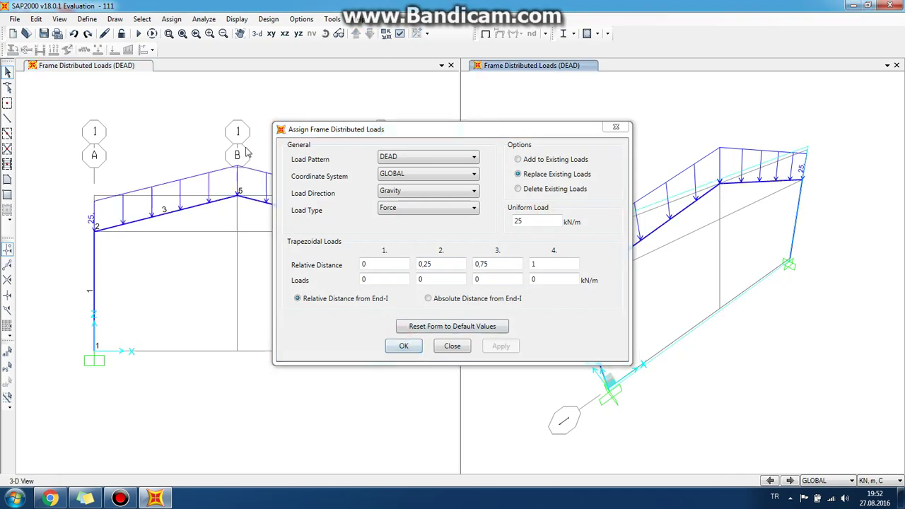
left_click(427, 212)
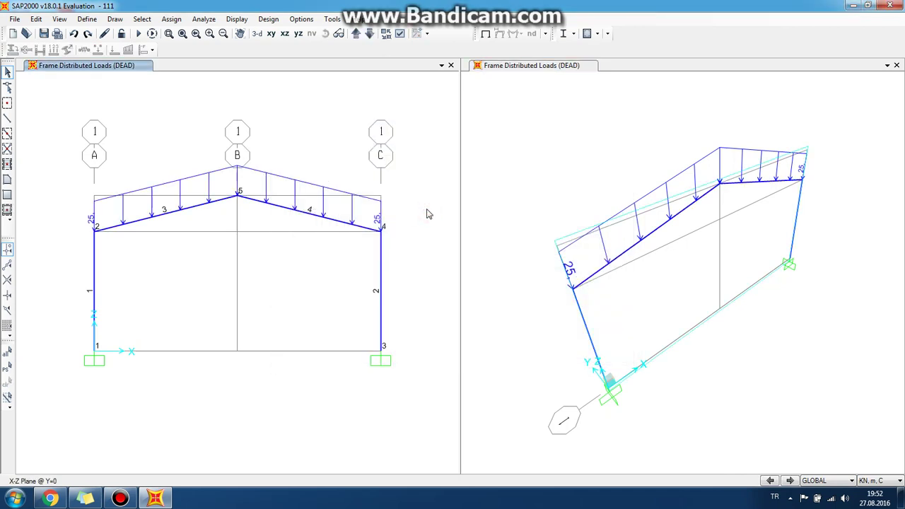
Step: Replace the DEAD load on frames 3 and 4 with a uniform 25 kN/m in the global Z direction
left_click(334, 217)
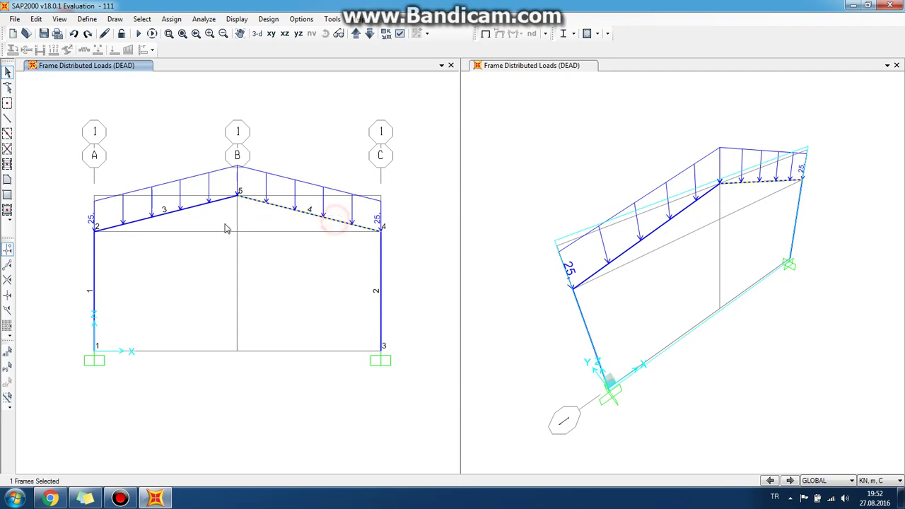
left_click(198, 205)
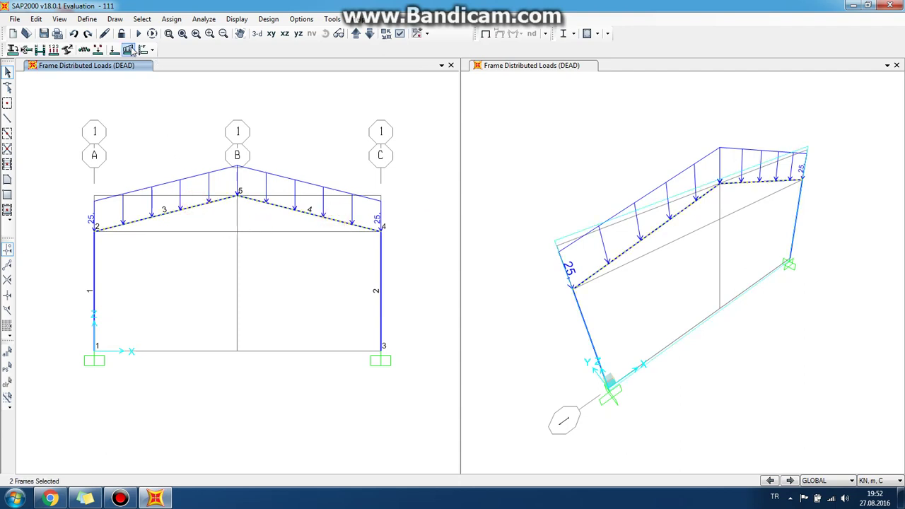
left_click(143, 50)
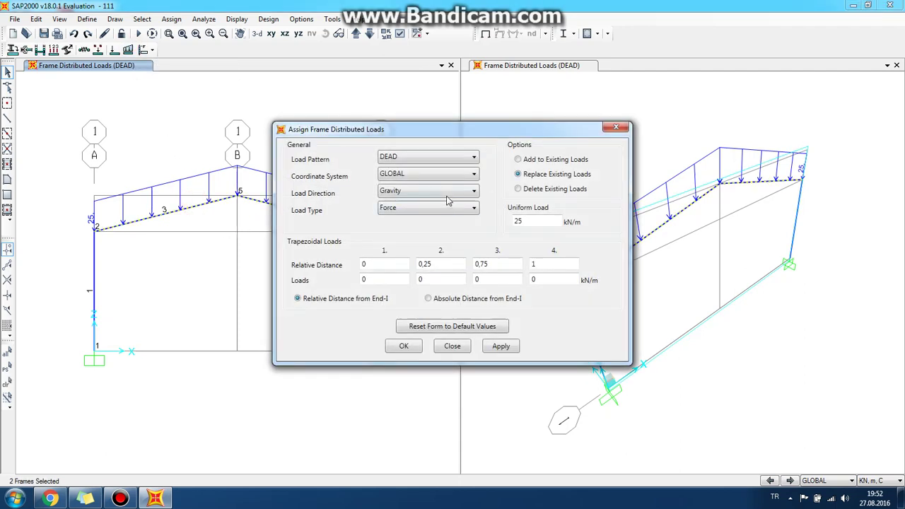
left_click(446, 191)
left_click(417, 222)
left_click(405, 347)
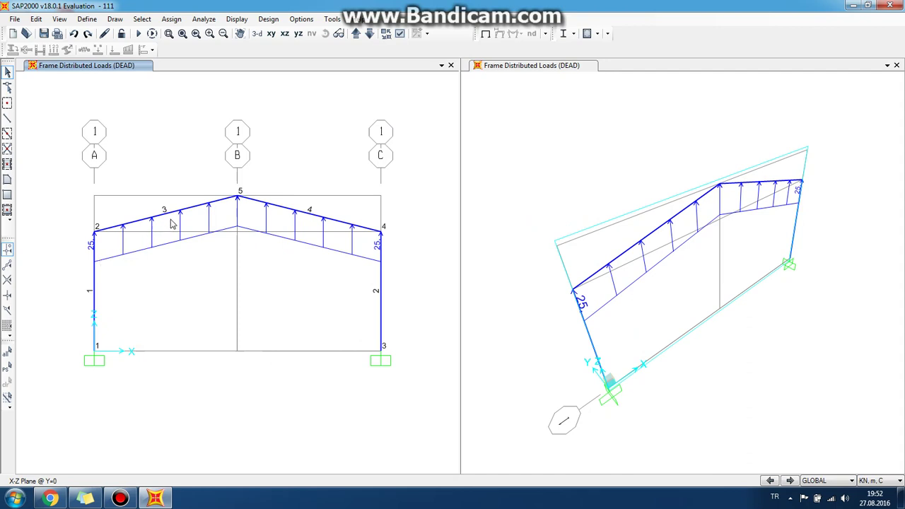
Step: Change the uniform DEAD load in the Z direction on frames 3 and 4 to -25 kN/m
left_click(192, 206)
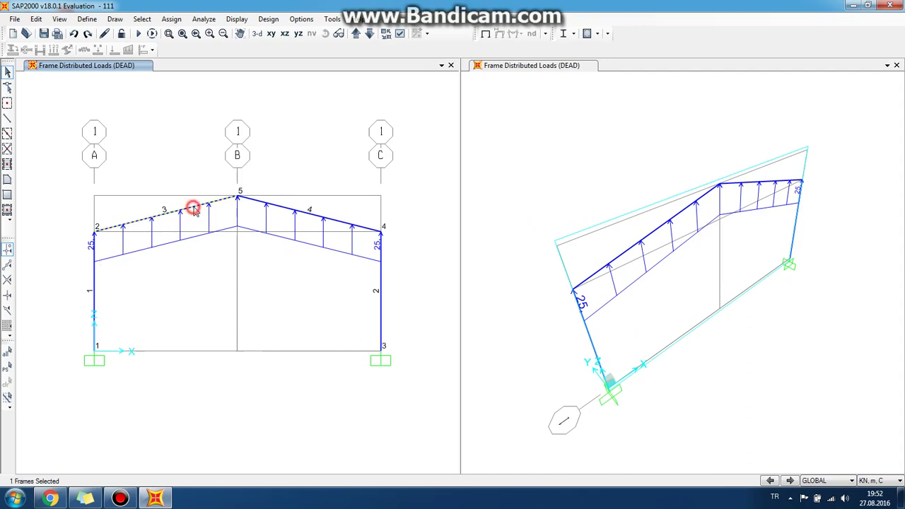
left_click(286, 209)
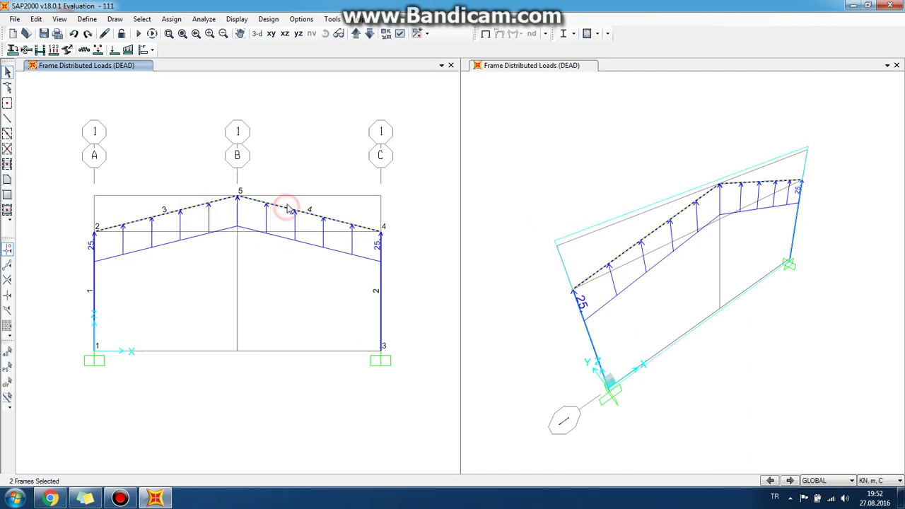
left_click(126, 48)
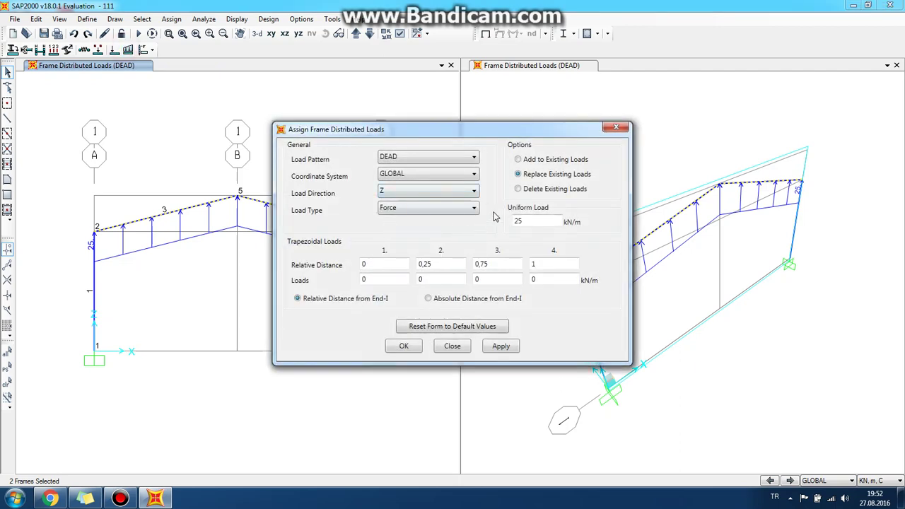
left_click(517, 220)
left_click(404, 346)
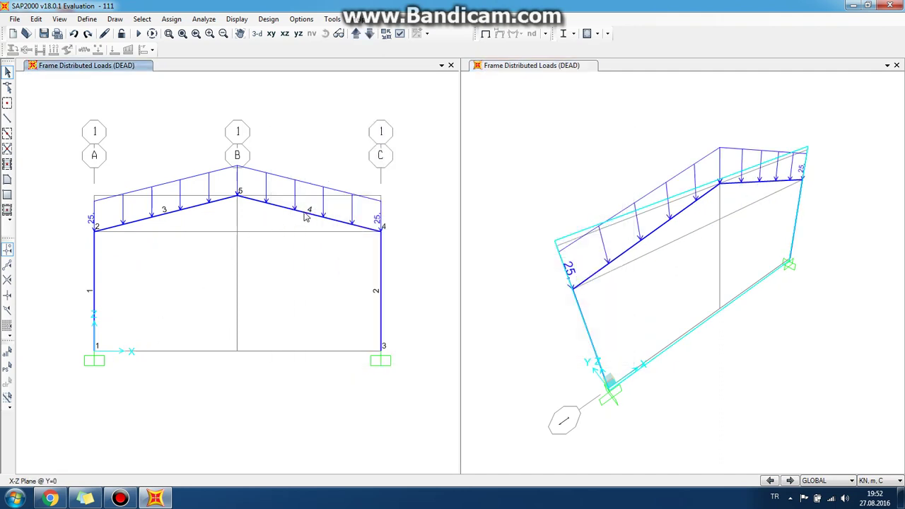
Step: Replace the DEAD load on frames 3 and 4 with a uniform 25 kN/m in the GLOBAL Gravity direction
left_click(304, 212)
left_click(177, 209)
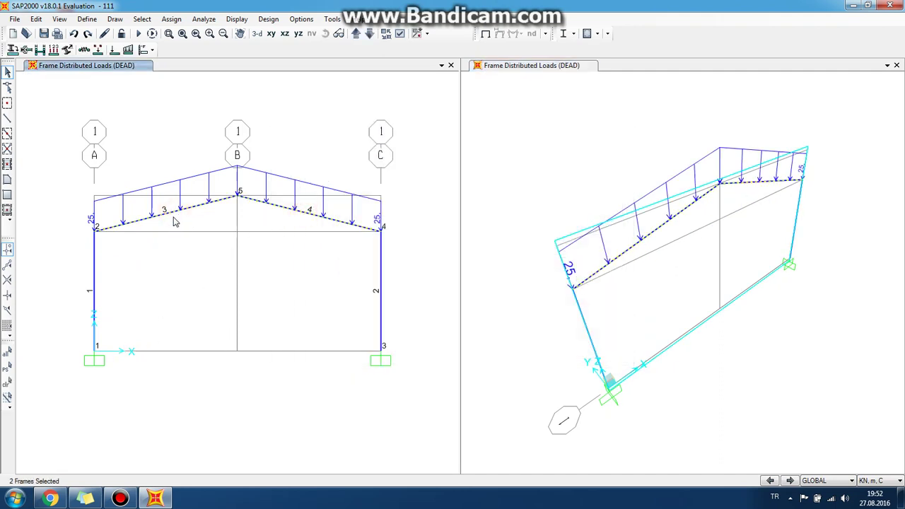
left_click(142, 50)
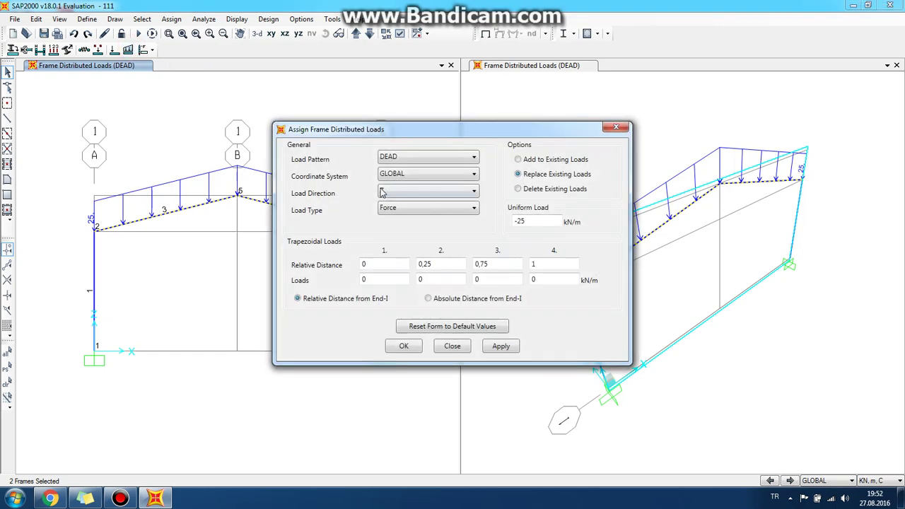
left_click(399, 191)
left_click(405, 258)
double_click(548, 221)
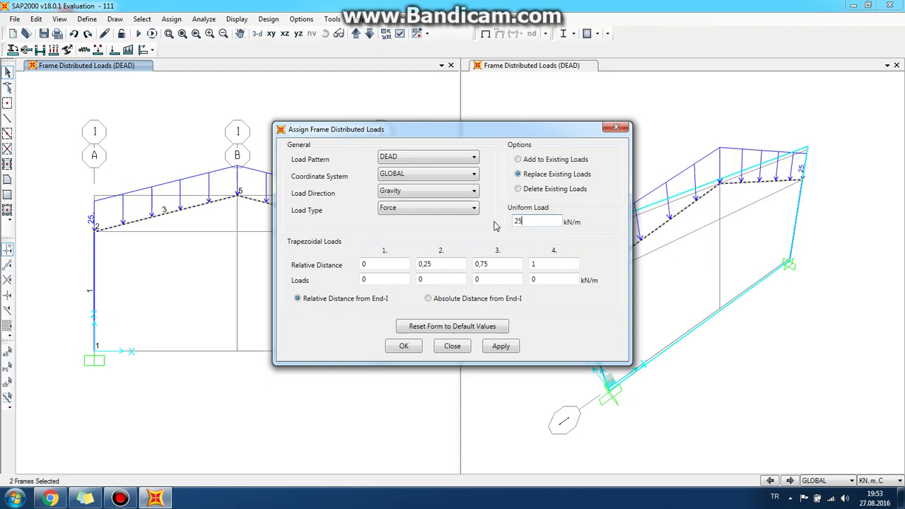
type("25")
left_click(403, 346)
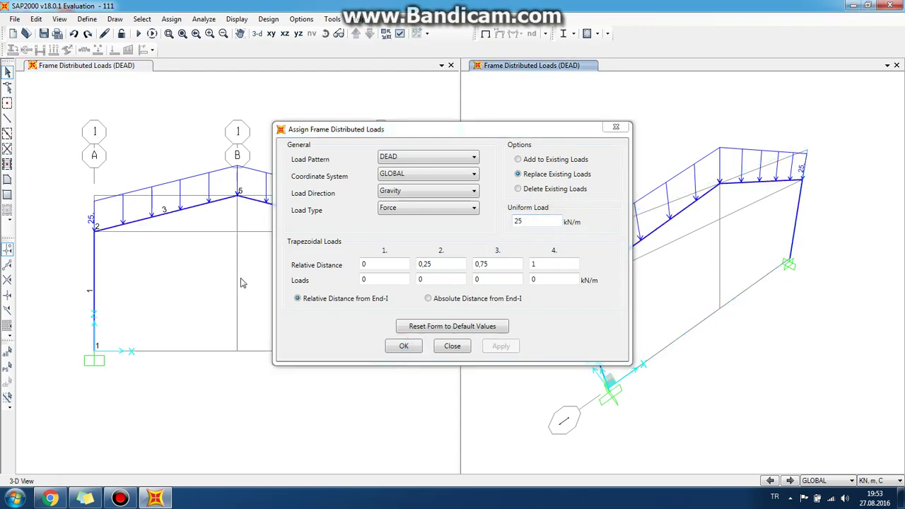
Step: Reapply the uniform 25 kN/m DEAD gravity load to frames 3 and 4 with the Replace Existing Loads option
left_click(282, 204)
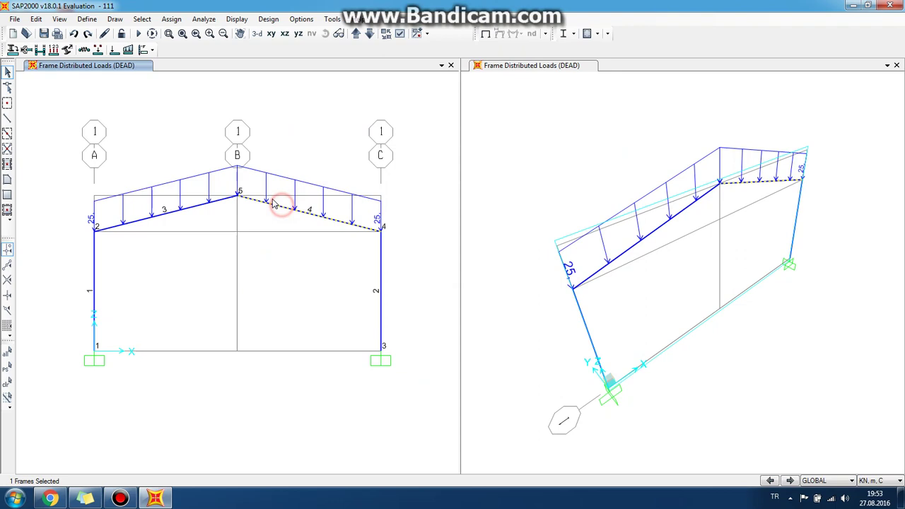
left_click(180, 207)
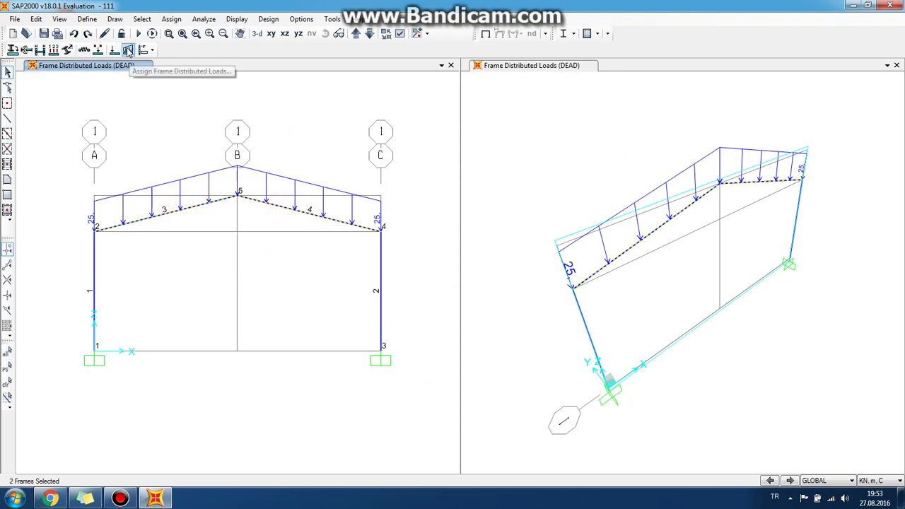
left_click(128, 50)
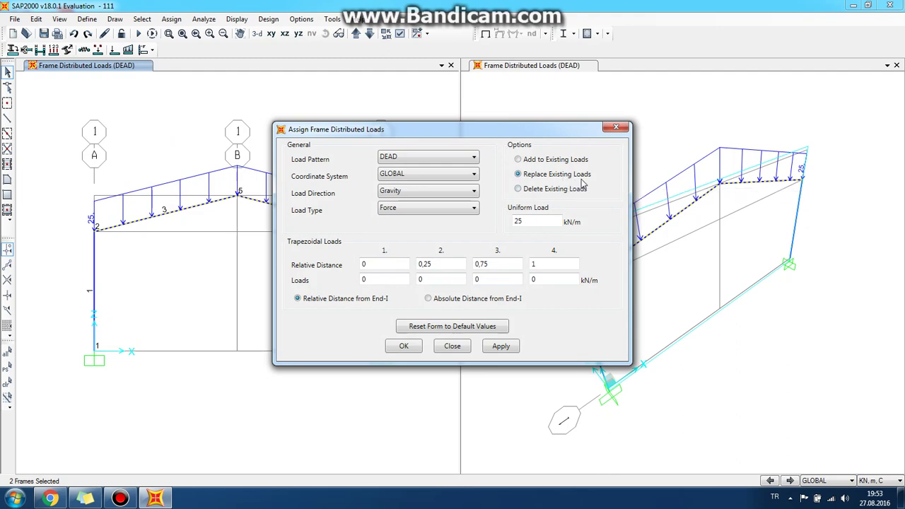
left_click(526, 159)
left_click(527, 174)
left_click(404, 345)
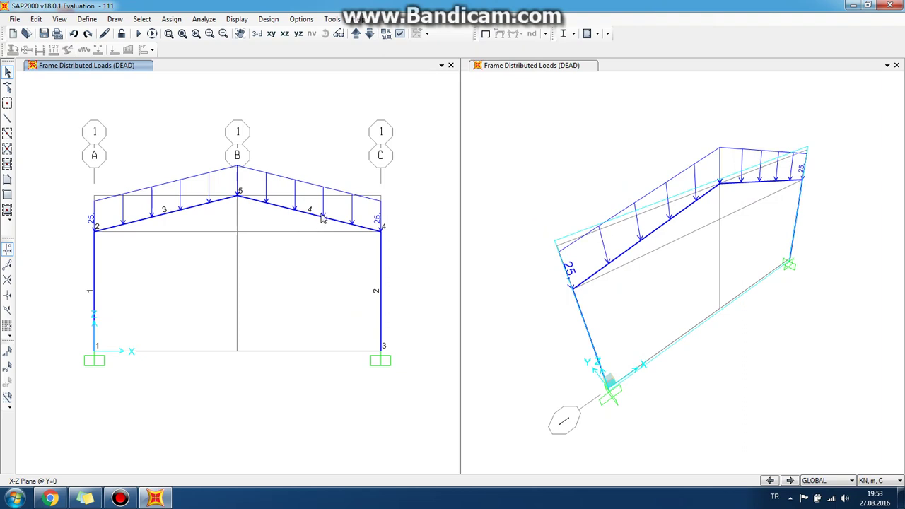
Step: Add a uniform 5 kN/m gravity load to the existing DEAD load on frames 3 and 4
left_click(318, 214)
left_click(188, 205)
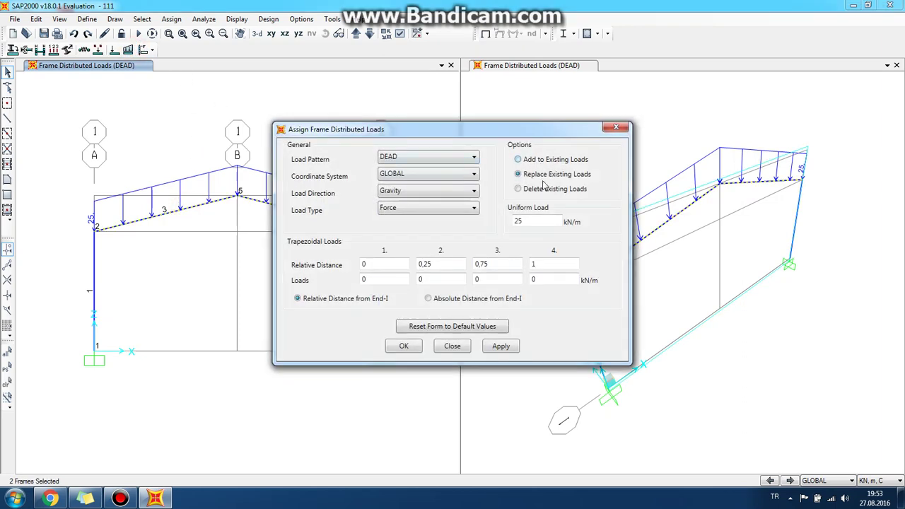
double_click(526, 222)
type("5")
left_click(520, 160)
left_click(404, 346)
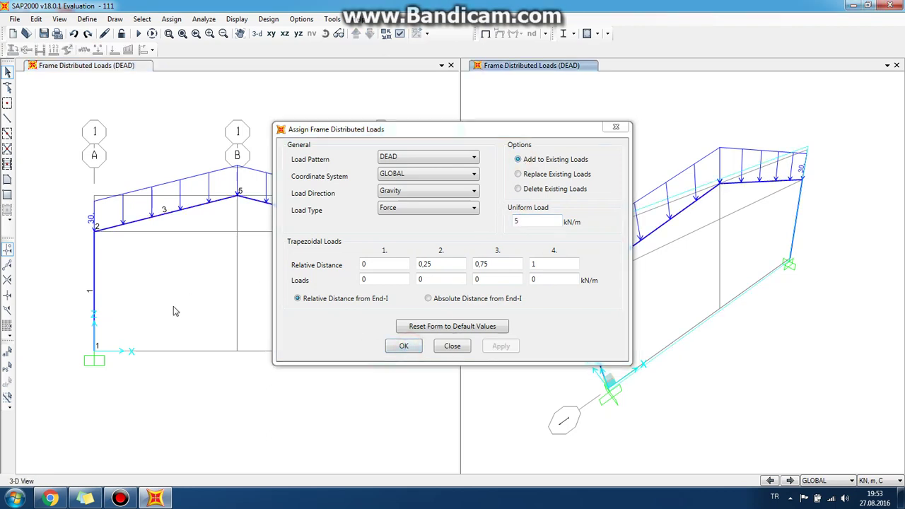
Step: Set the DEAD gravity load on frames 3 and 4 back to 25 kN/m, replacing existing loads, and show the undeformed shape in the X-Z view
left_click(177, 204)
left_click(222, 200)
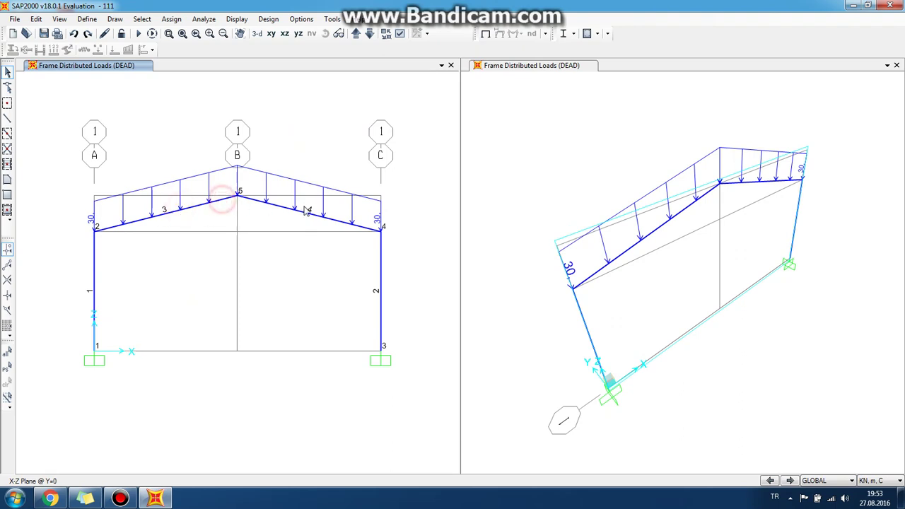
left_click(305, 210)
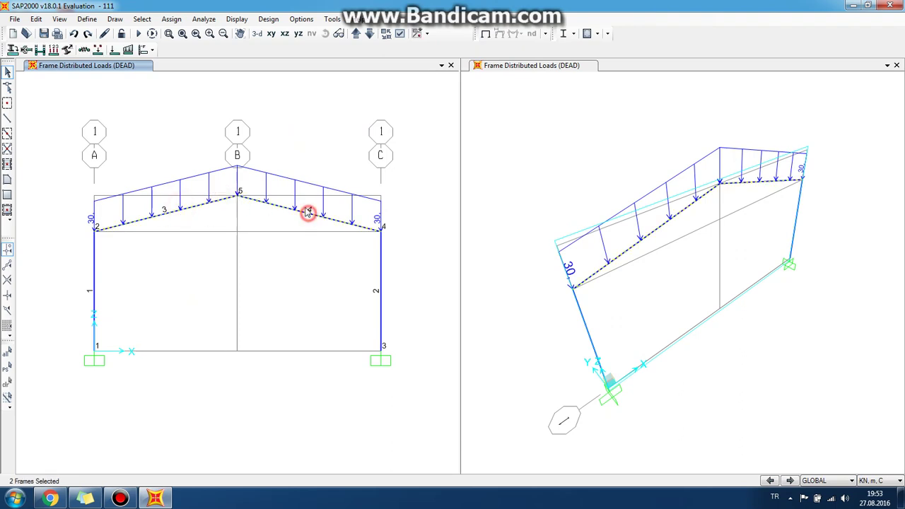
left_click(128, 49)
left_click(556, 173)
left_click(532, 220)
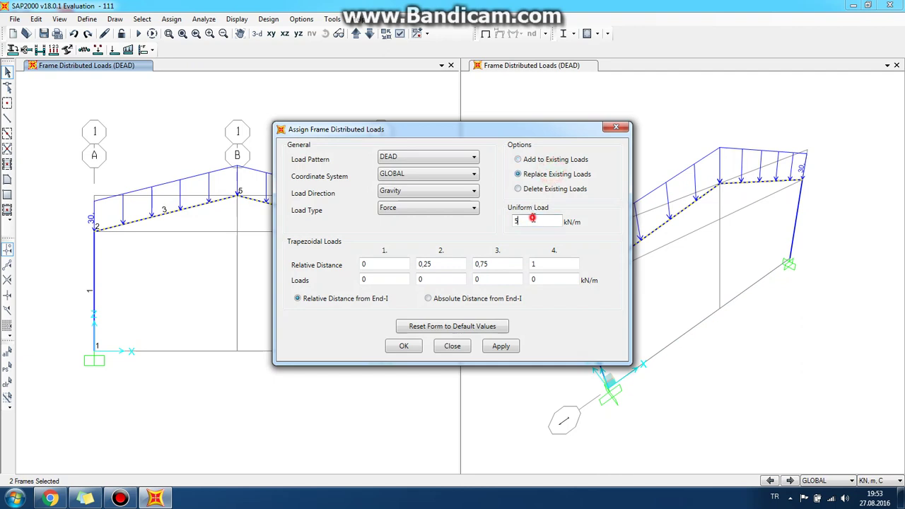
key("BackSpace")
type("25")
left_click(400, 345)
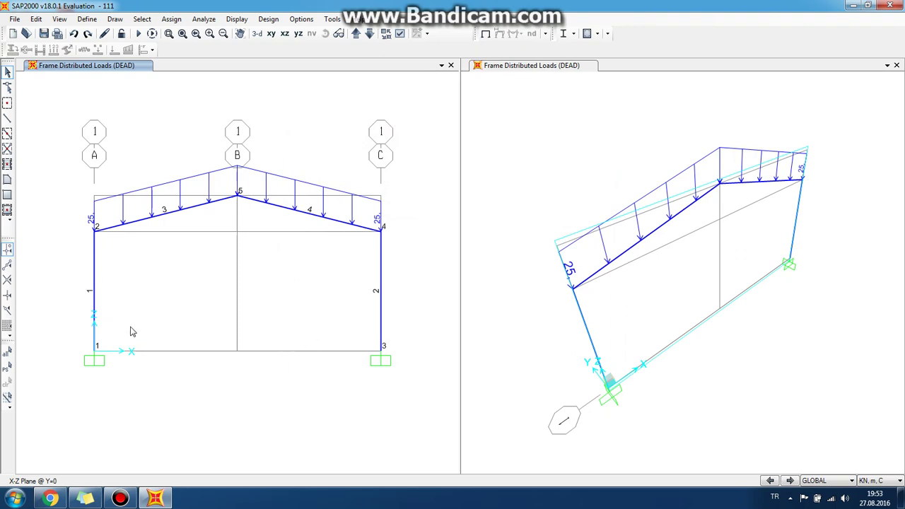
left_click(484, 33)
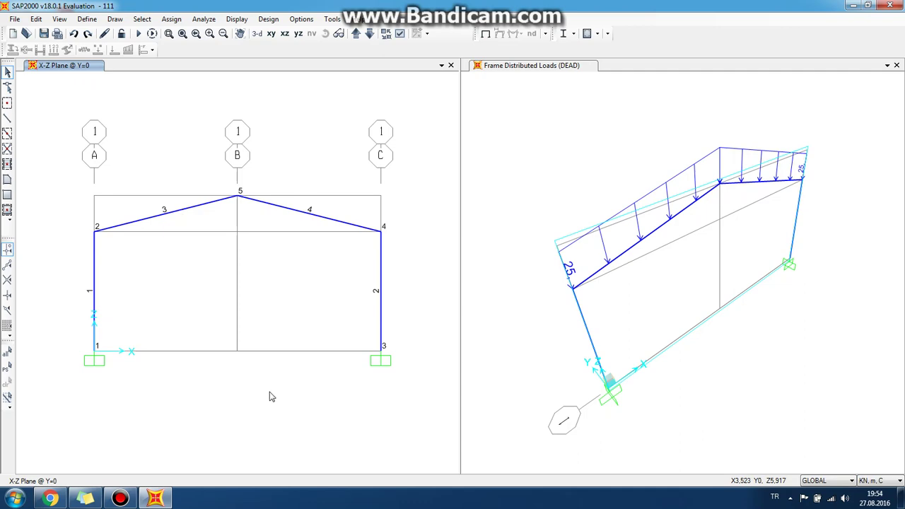
Step: Switch to Chrome and examine the wind load distribution figure for gabled buildings in y3.pdf
left_click(50, 499)
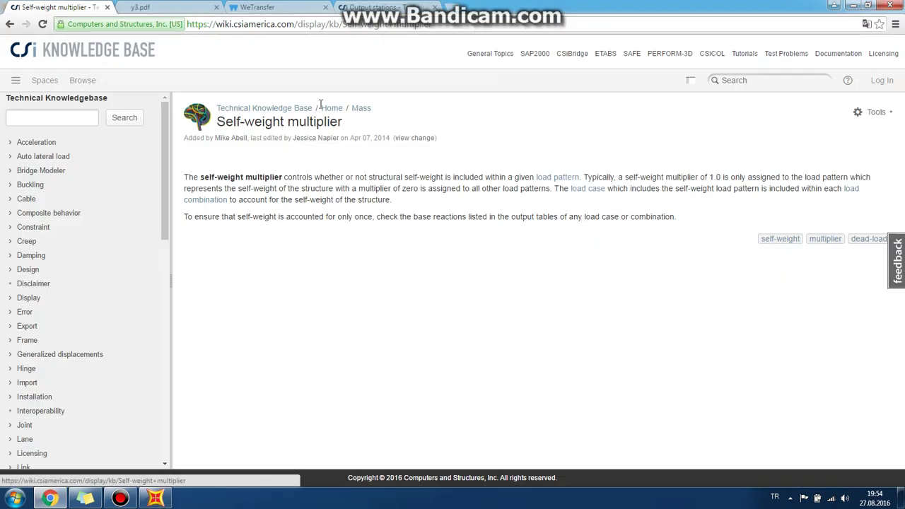
left_click(187, 7)
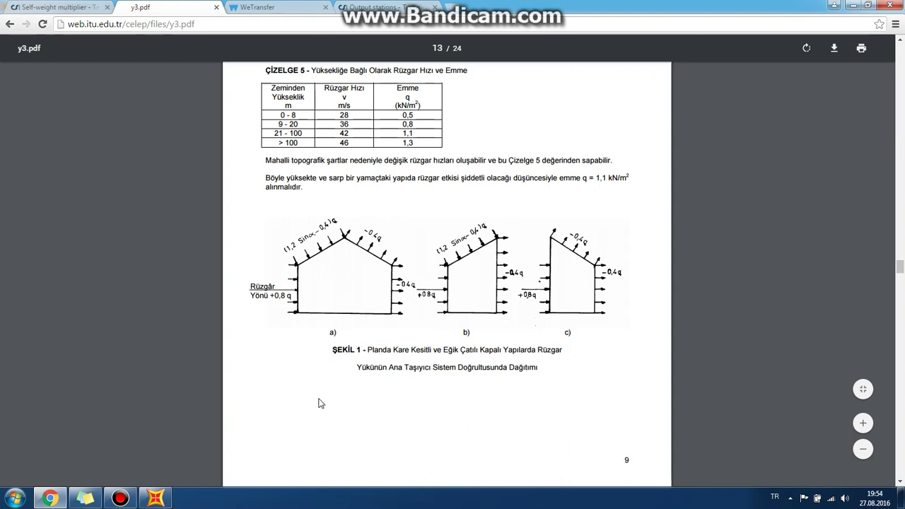
left_click(51, 495)
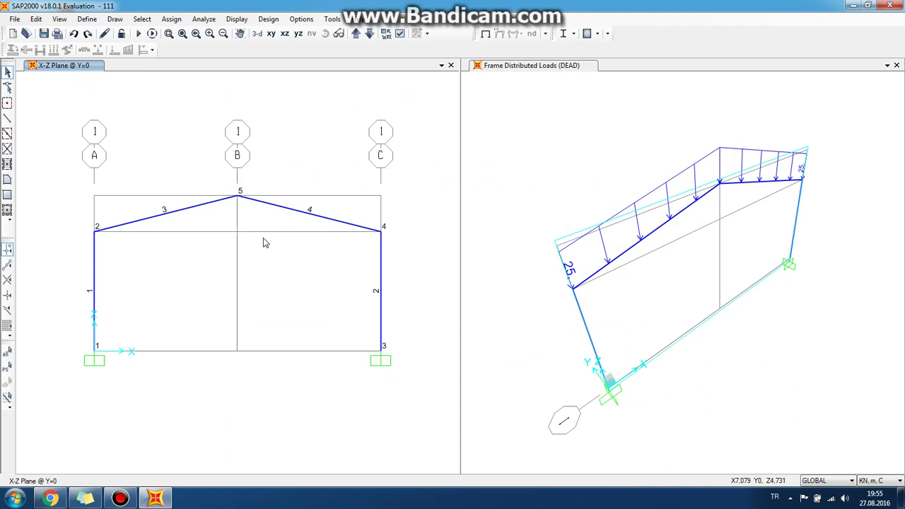
Step: Open the distributed load assignment for frames 2 and 4 in SAP2000 and check their wind suction coefficients in y3.pdf in Chrome
left_click(304, 211)
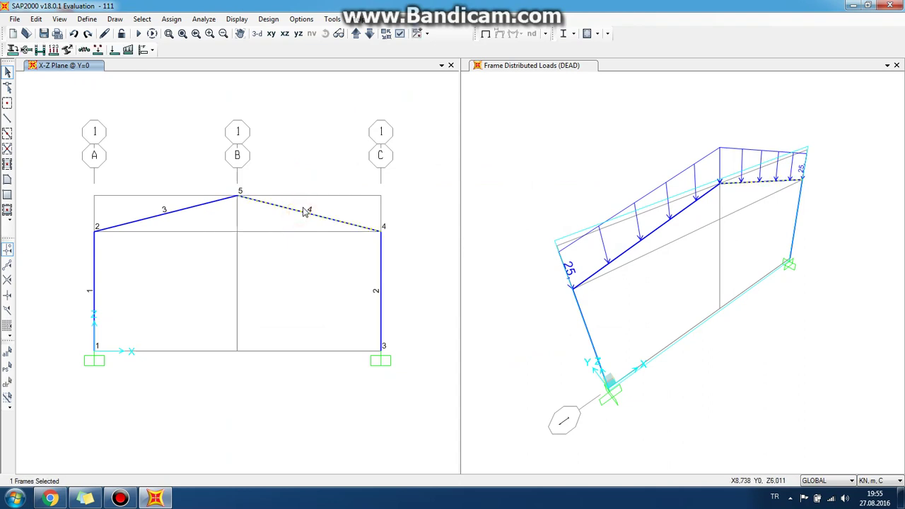
left_click(379, 262)
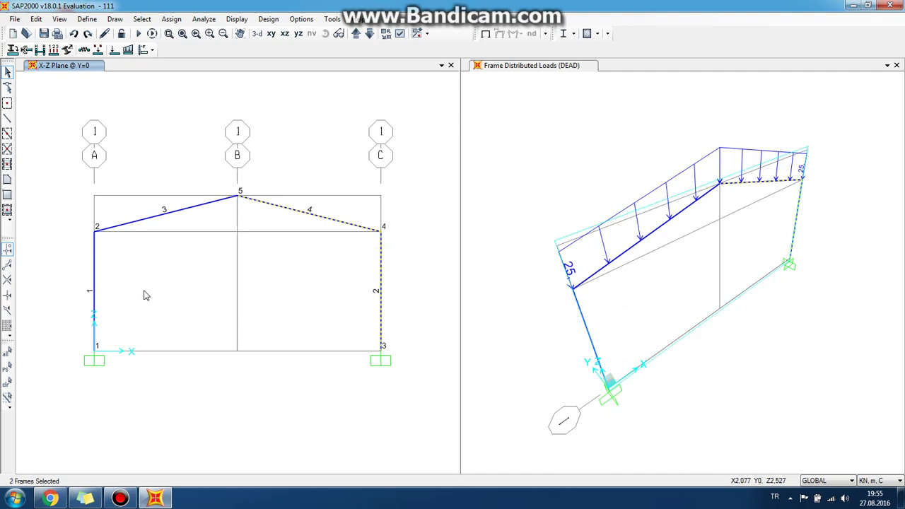
left_click(128, 50)
left_click(261, 300)
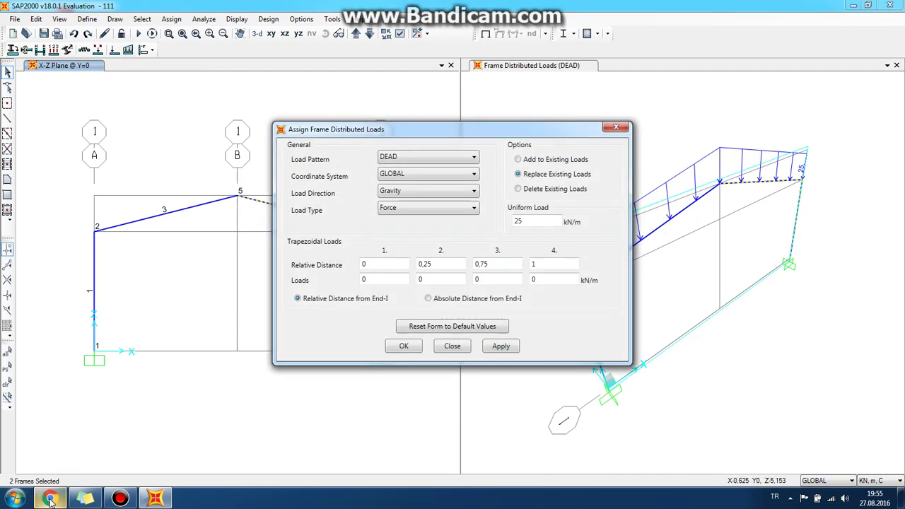
key("alt+Tab")
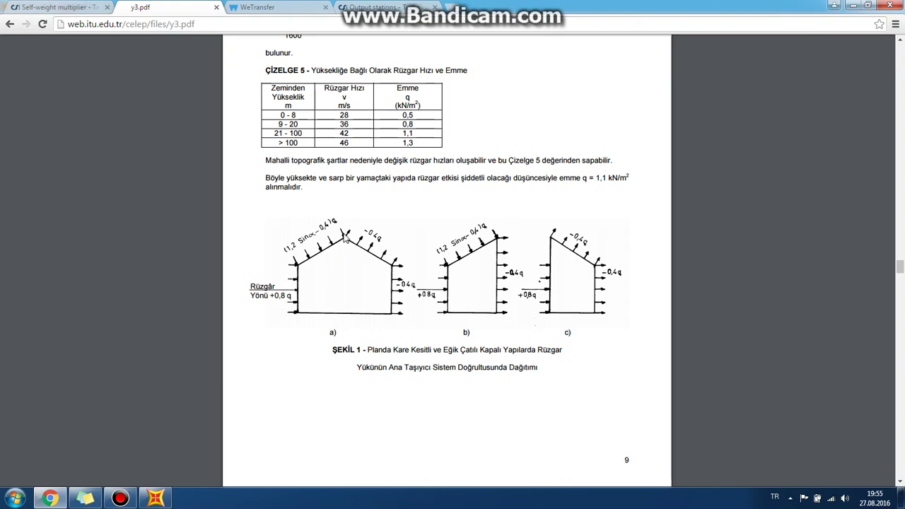
left_click(50, 499)
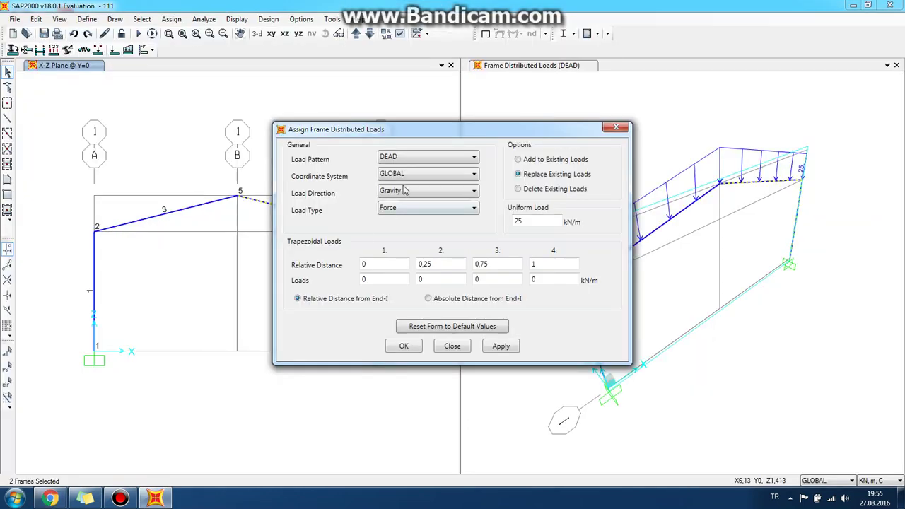
Step: Set the distributed load for frames 2 and 4 to the WIND pattern, Local coordinate system and load direction 2
left_click(420, 157)
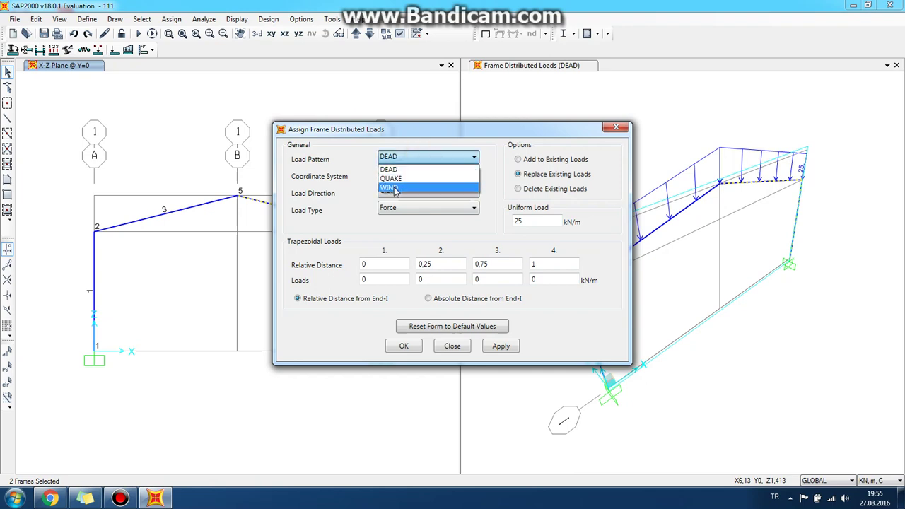
left_click(394, 189)
left_click(407, 175)
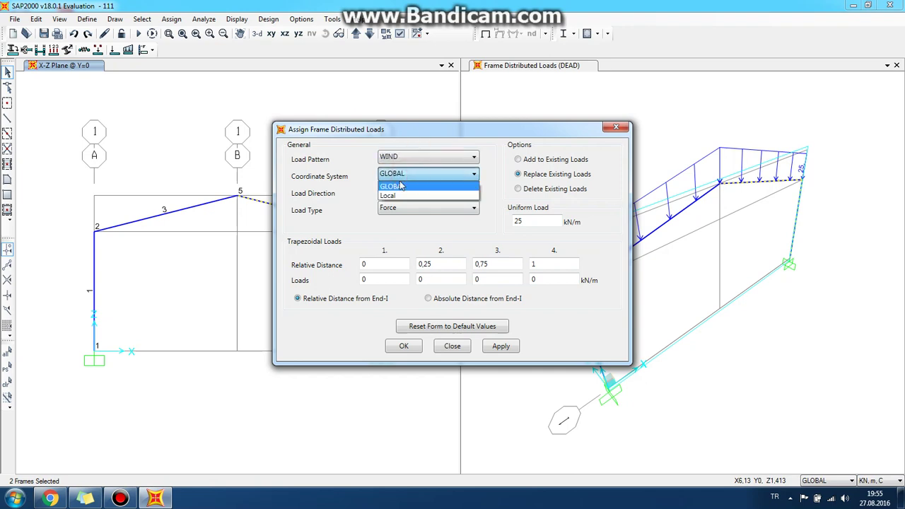
left_click(391, 194)
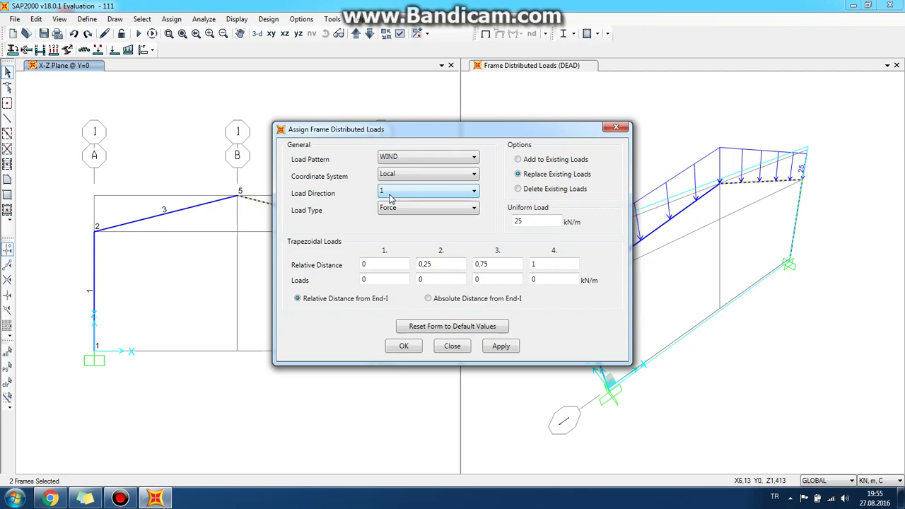
left_click(390, 192)
left_click(383, 213)
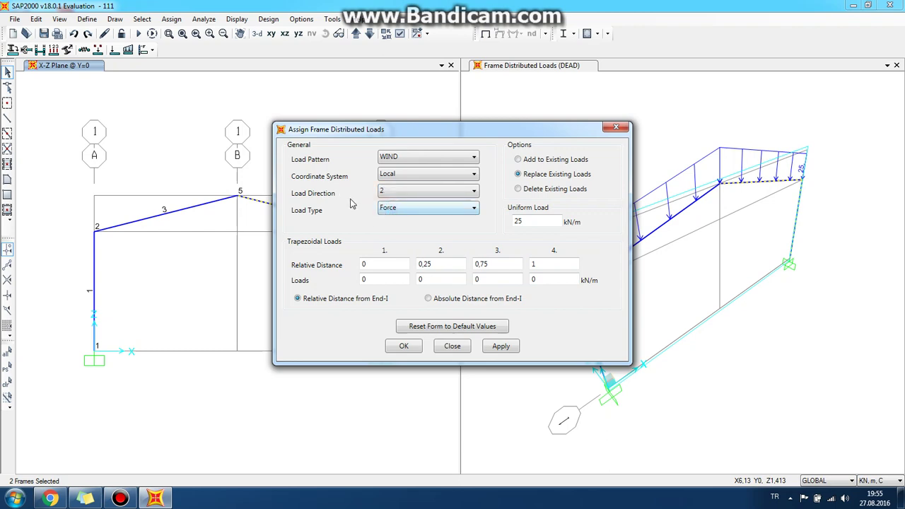